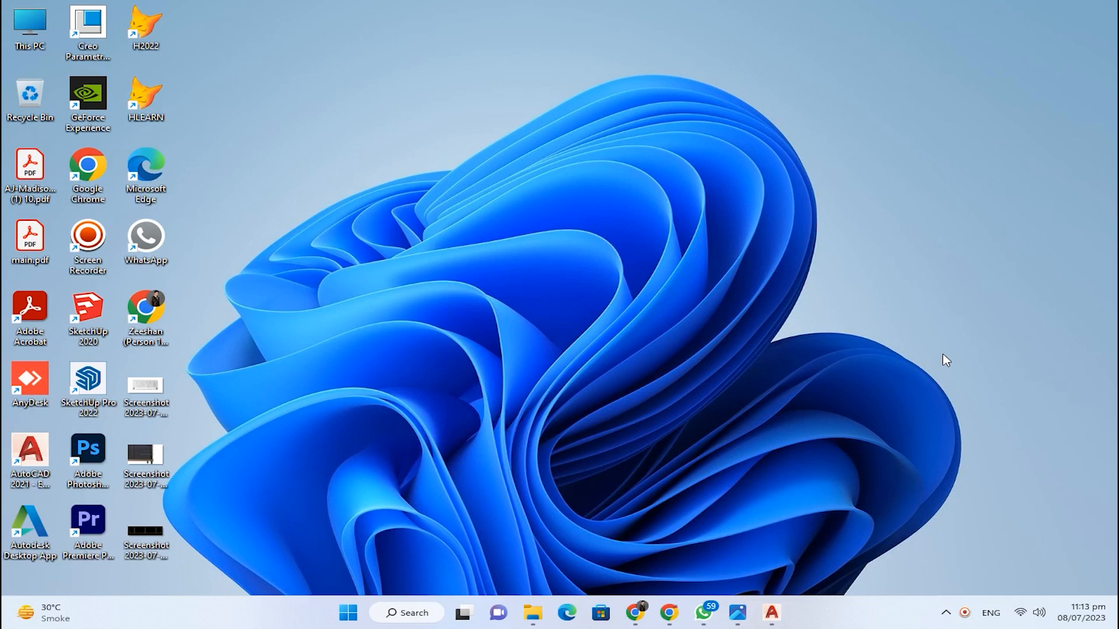
Open Commands.jpg from the Auto CAD Course folder and examine the Polygon entry in the 2D Commands list.
click(775, 615)
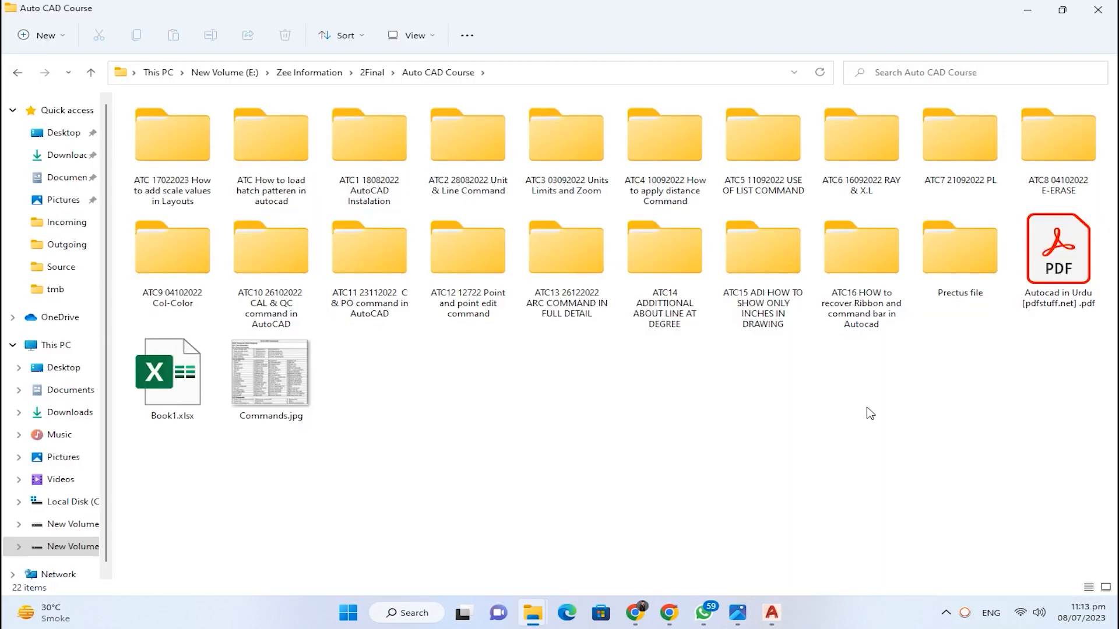
double_click(269, 375)
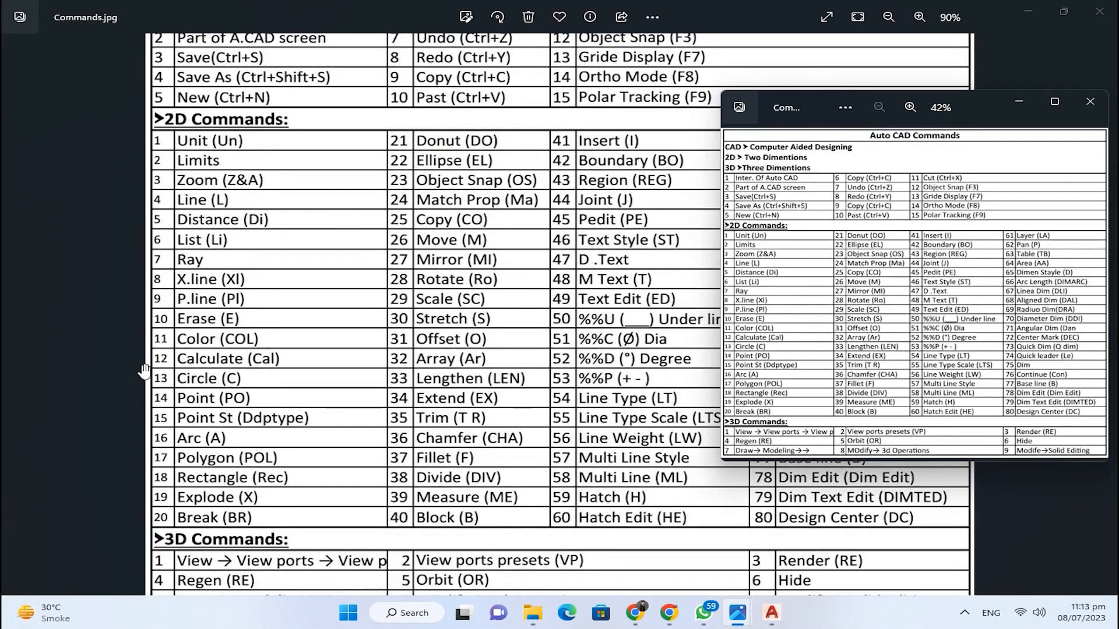
click(1090, 103)
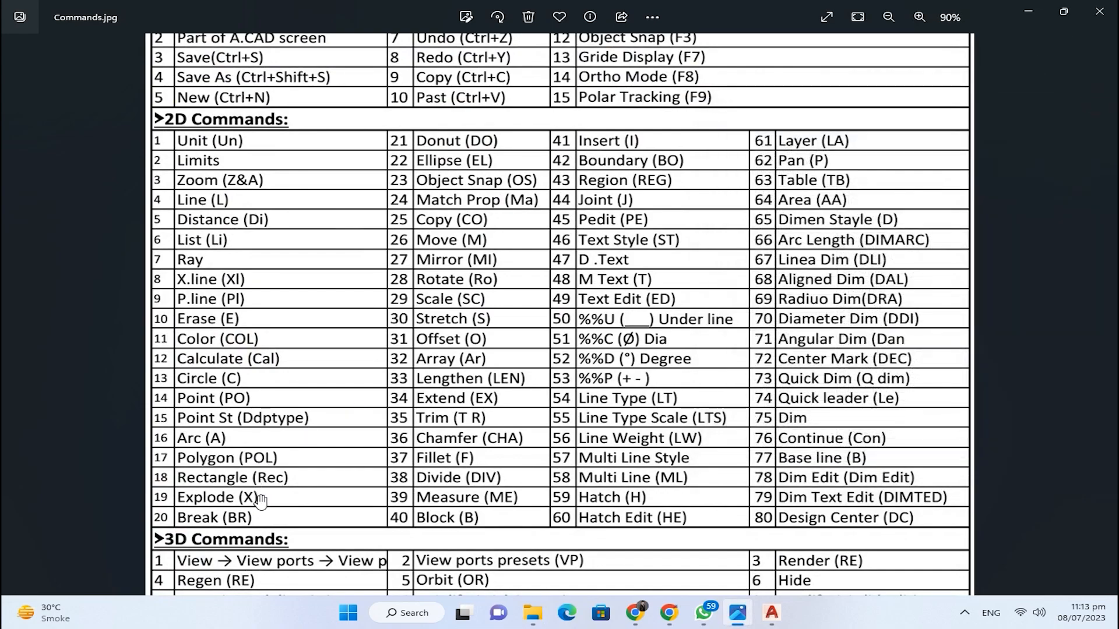
scroll(187, 482, up, 5)
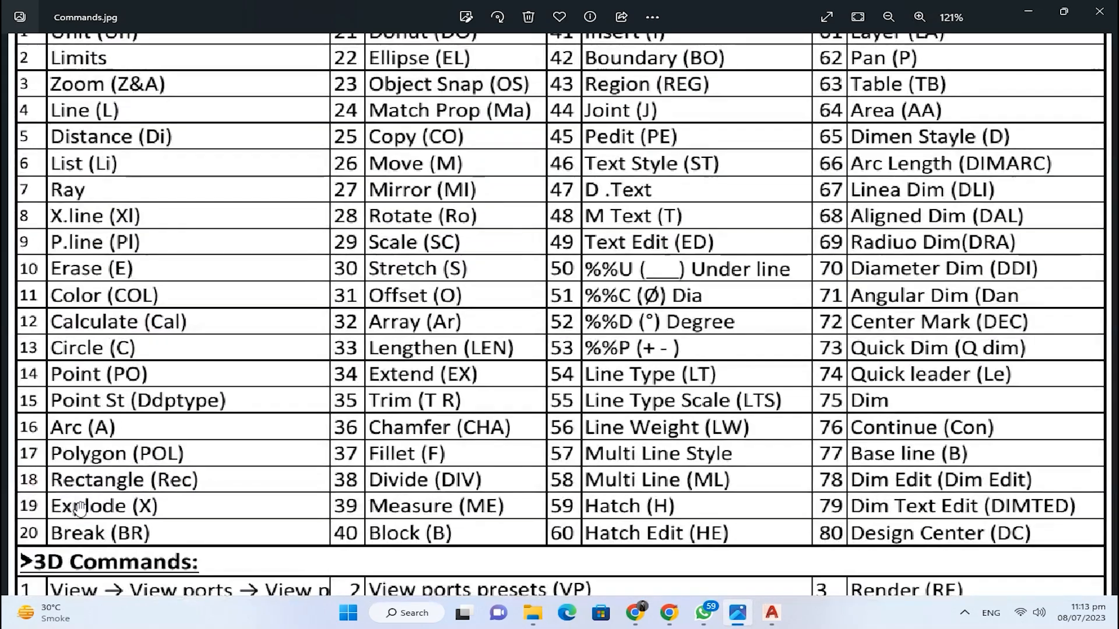
scroll(172, 498, up, 3)
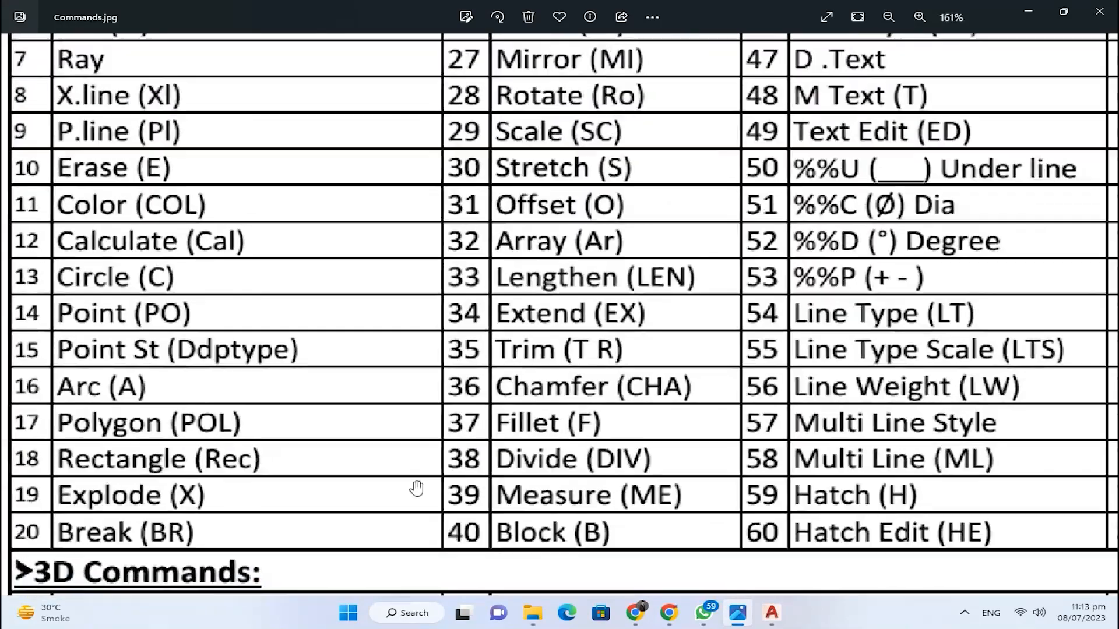
scroll(71, 454, down, 2)
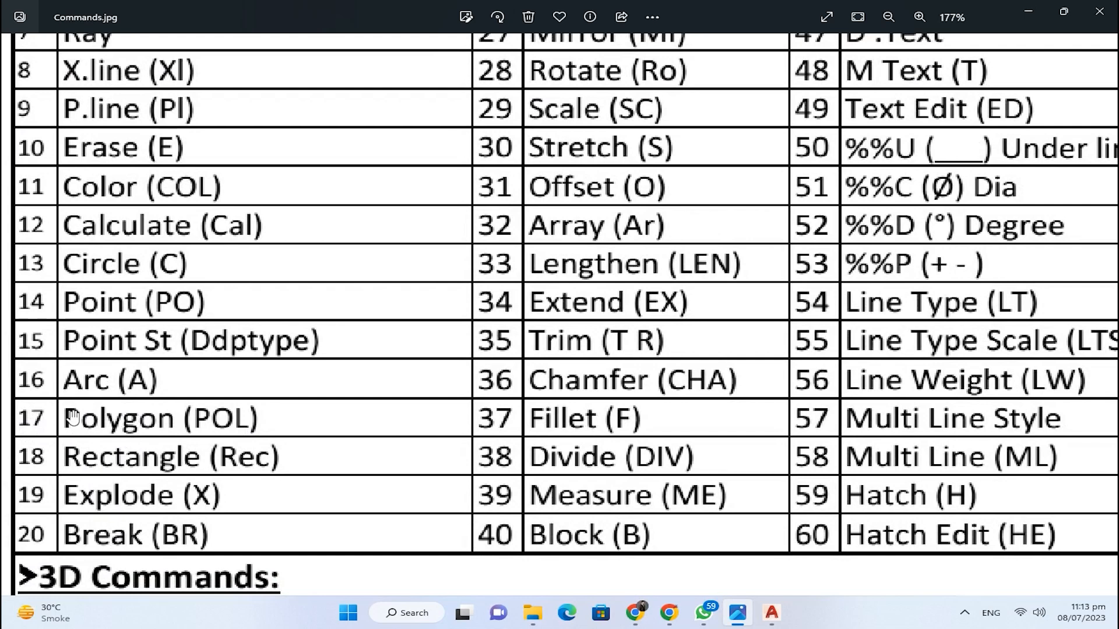
click(1039, 14)
click(1037, 5)
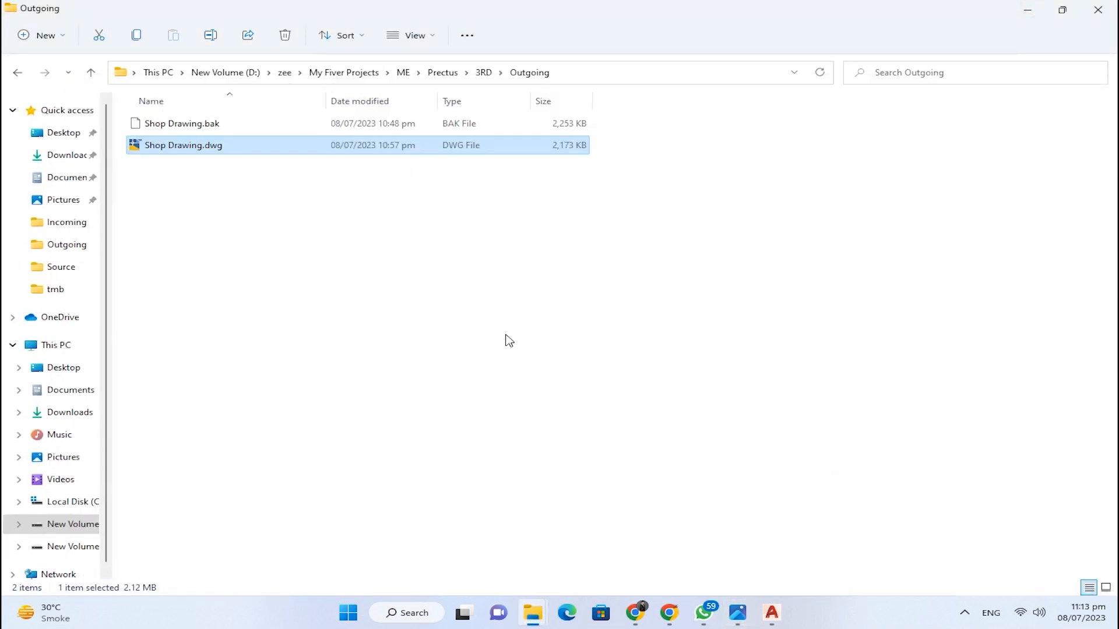
Switch to AutoCAD and examine the sample pentagons inscribed in and circumscribed about the R50 circles.
click(779, 621)
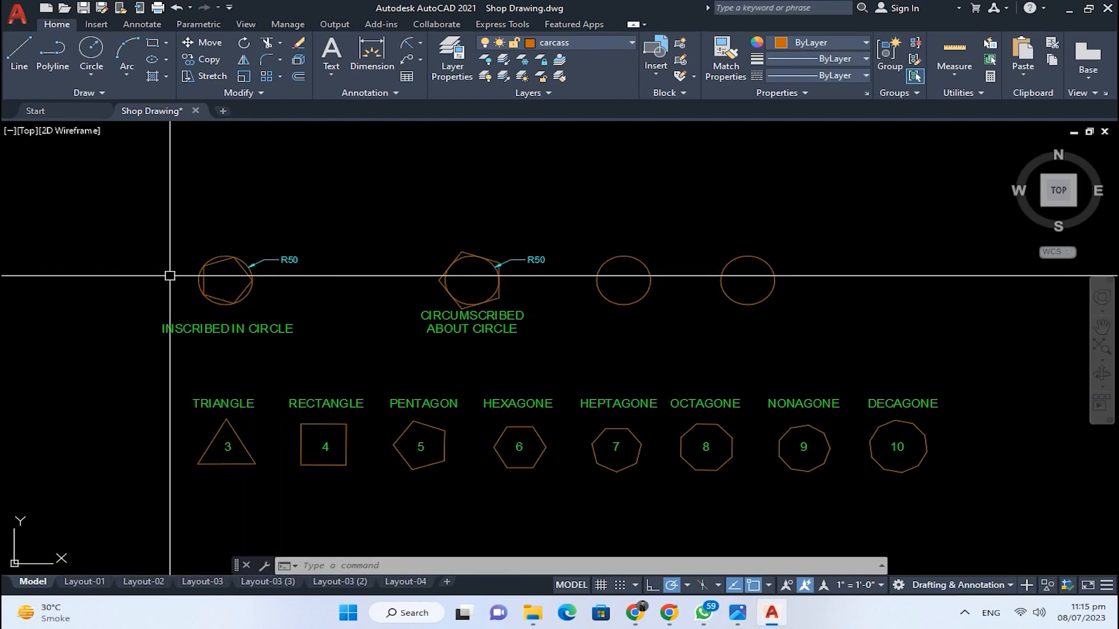
scroll(167, 275, up, 6)
click(324, 226)
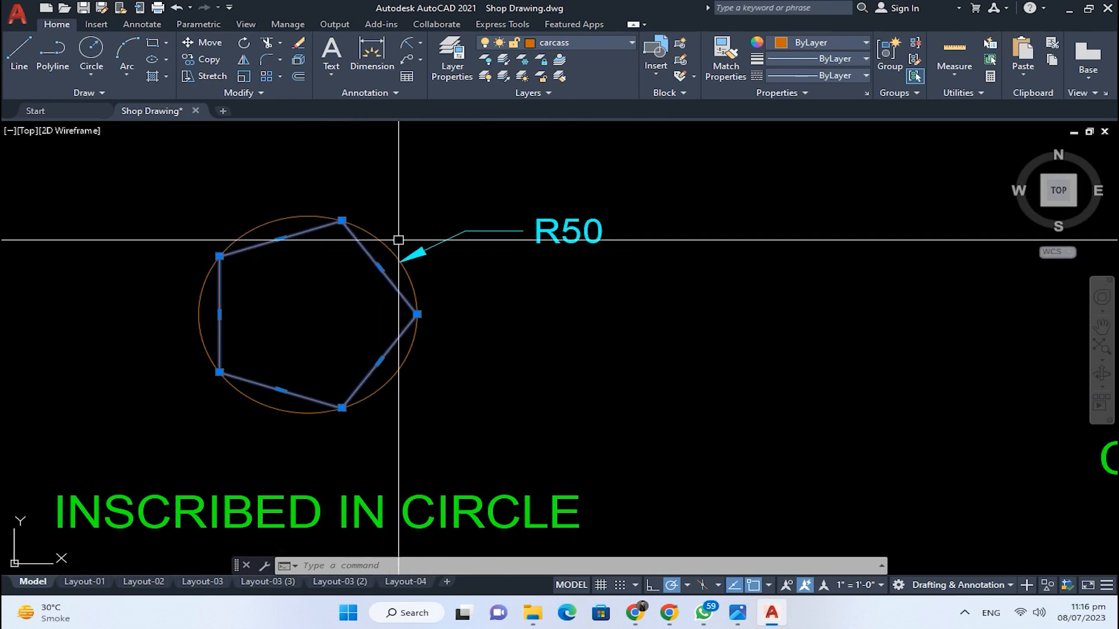
scroll(327, 242, down, 2)
middle_drag(538, 310, 102, 322)
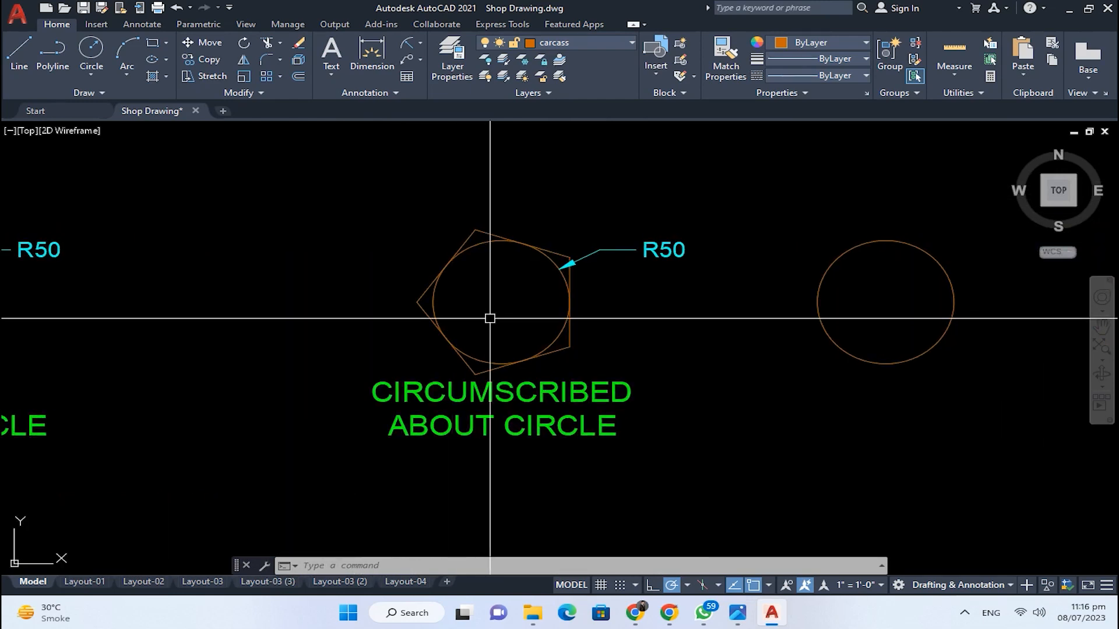
scroll(490, 318, up, 2)
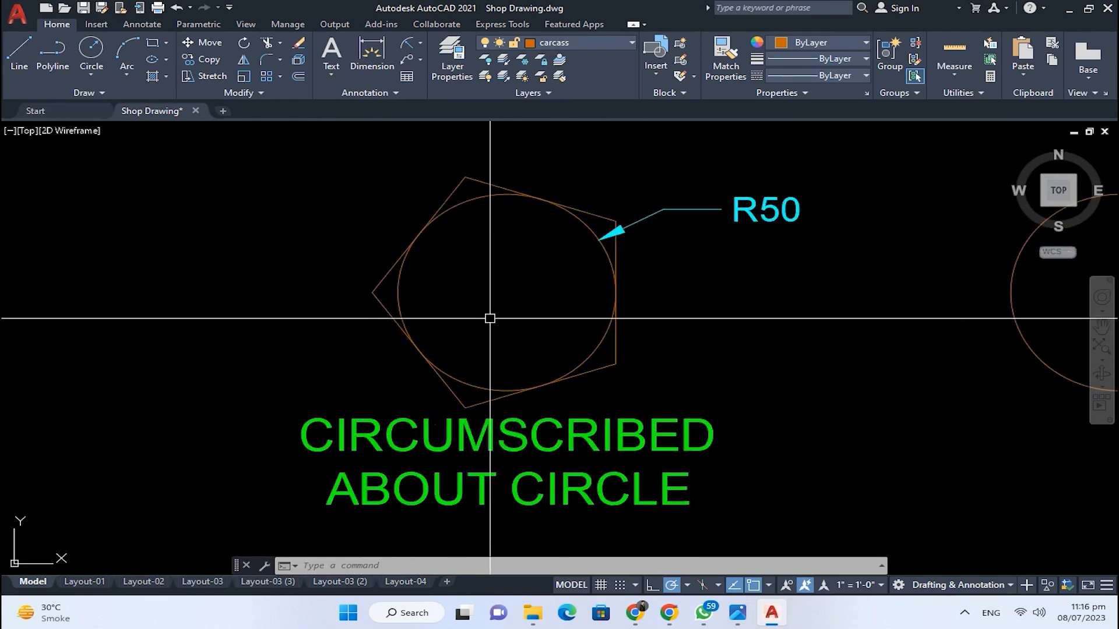
click(618, 244)
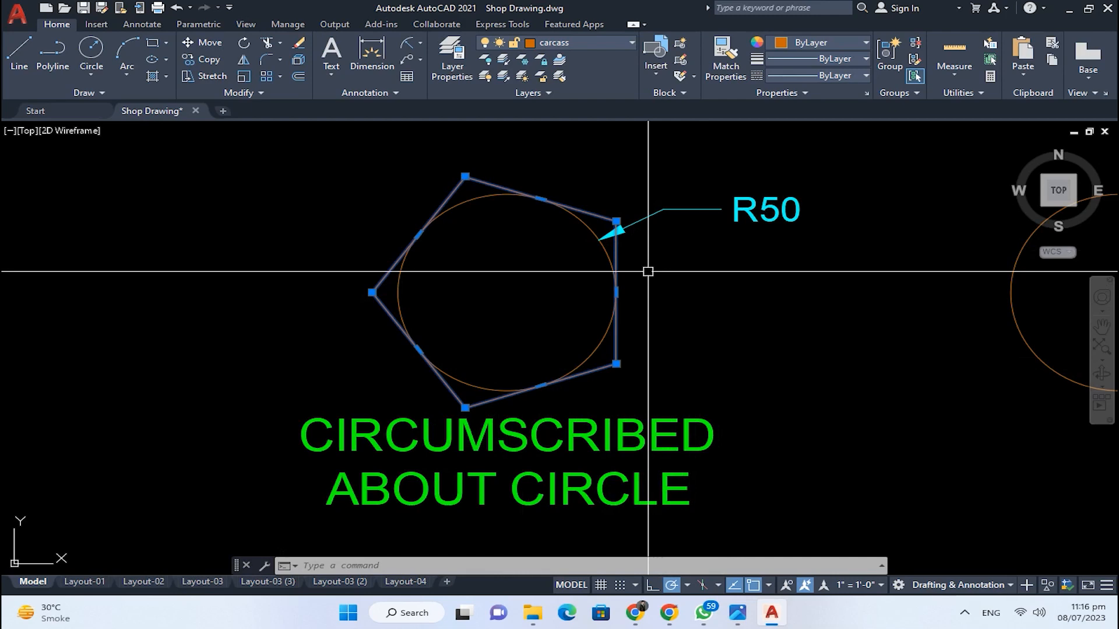
scroll(649, 271, down, 5)
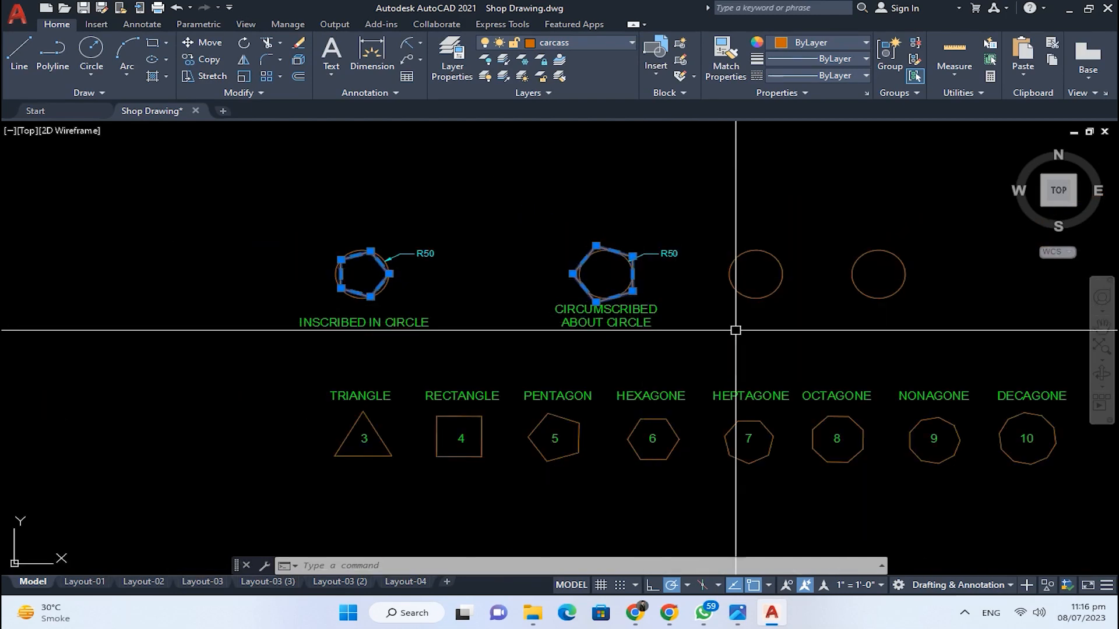
key(Escape)
mouse_move(803, 349)
middle_down()
mouse_move(678, 369)
mouse_move(682, 392)
middle_up()
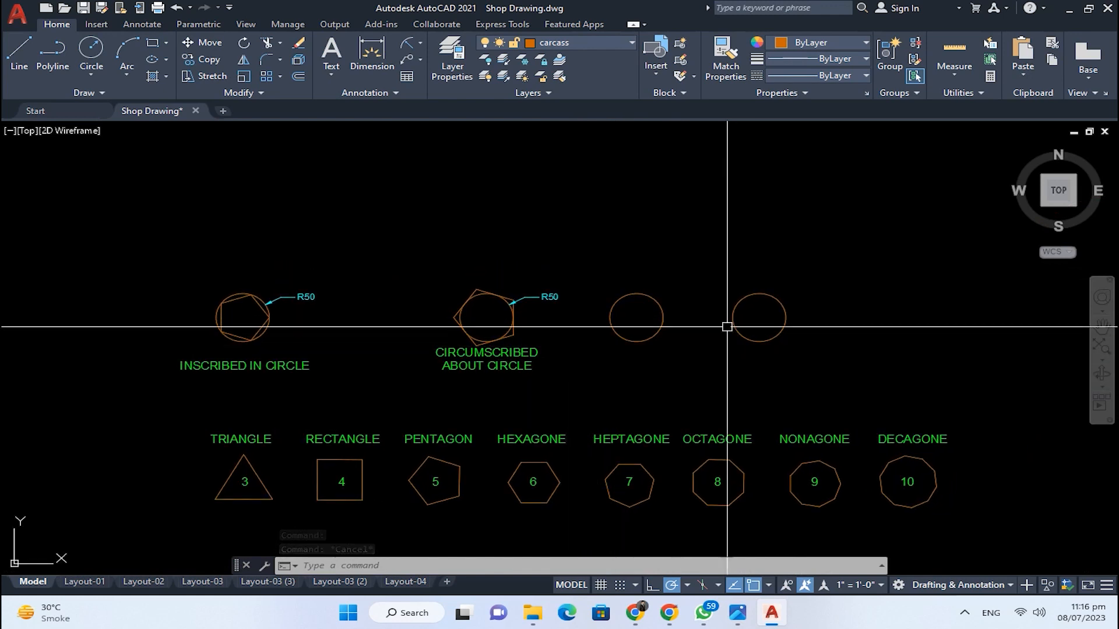
scroll(755, 311, up, 4)
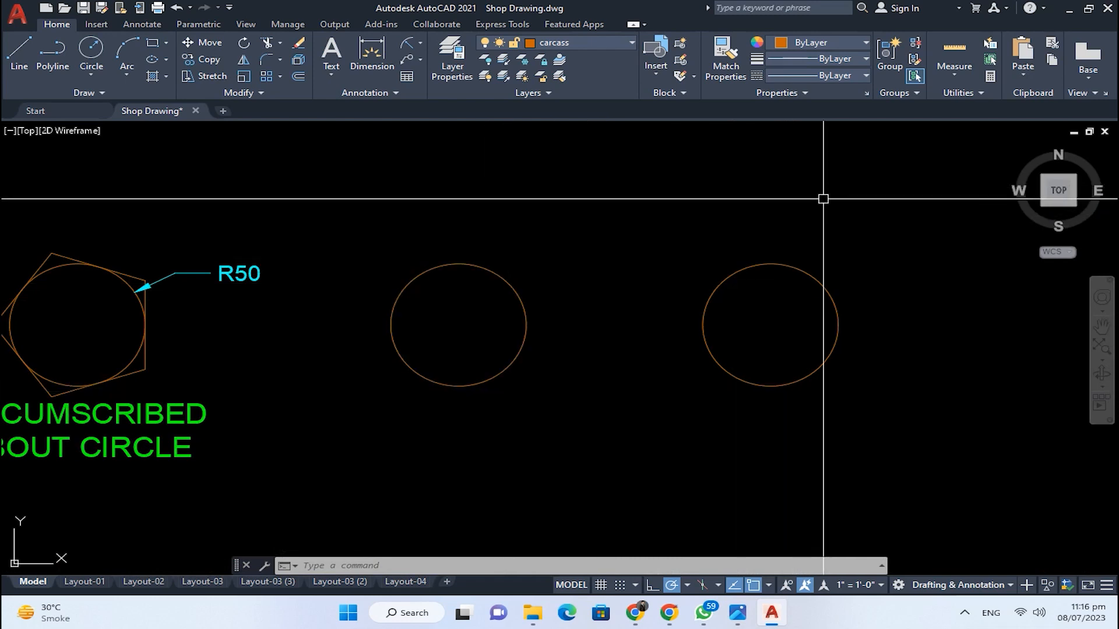
scroll(804, 265, up, 2)
key(Escape)
key(Escape)
key(Escape)
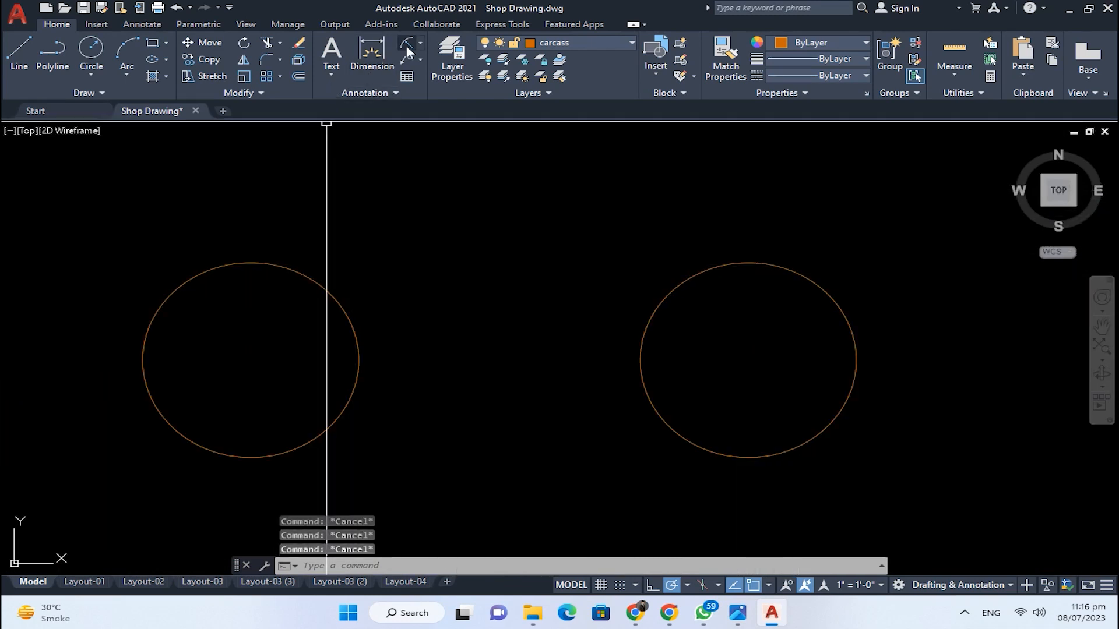
click(426, 44)
scroll(371, 294, up, 4)
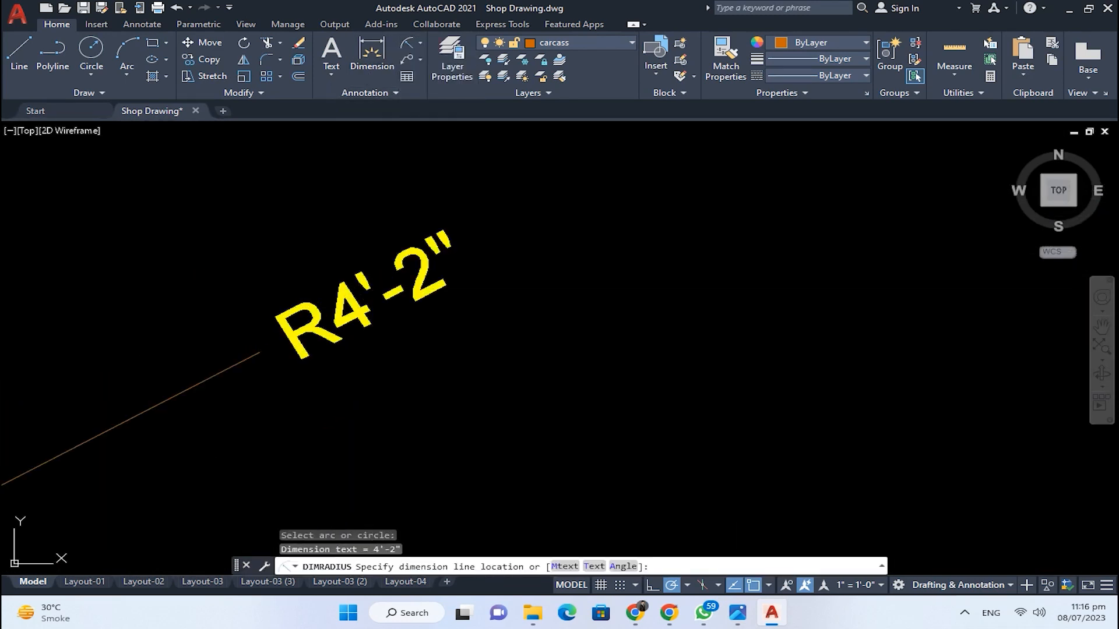
scroll(429, 245, down, 15)
scroll(462, 261, down, 2)
scroll(462, 262, up, 8)
key(Escape)
key(Escape)
key(Escape)
scroll(479, 272, down, 6)
scroll(493, 320, down, 3)
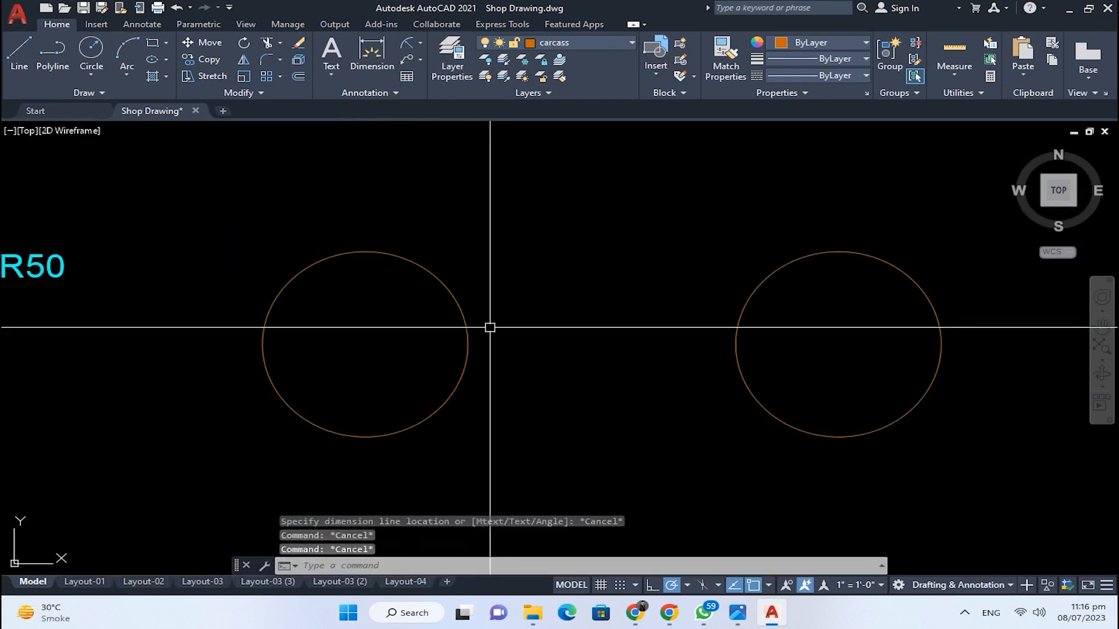
scroll(449, 349, up, 2)
scroll(583, 333, down, 2)
key(Escape)
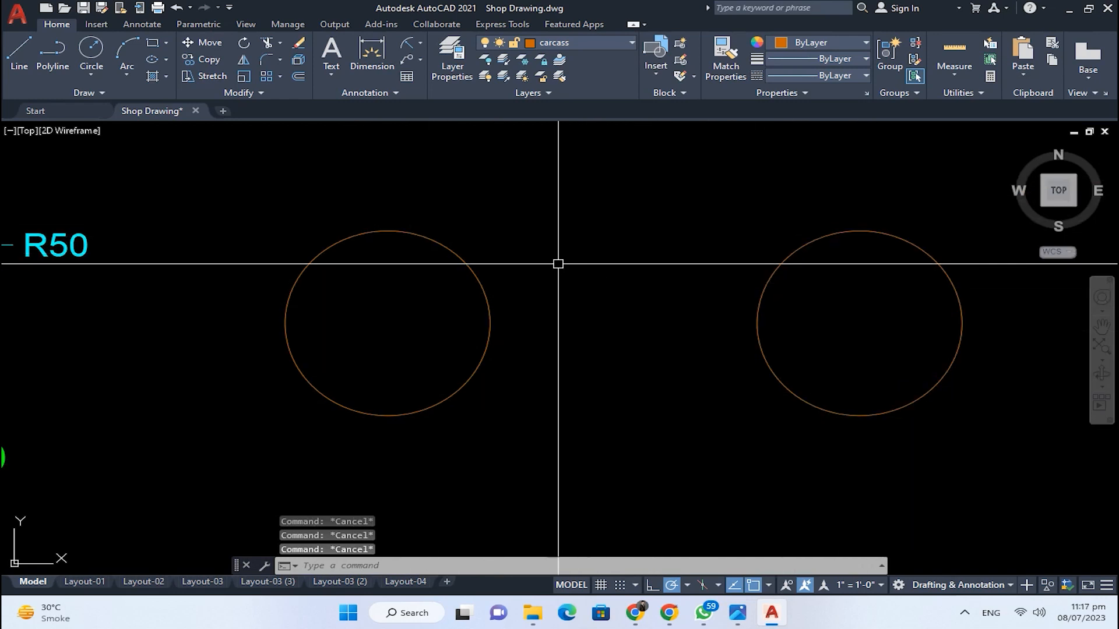
Start the Polygon command for the first empty circle beside the circumscribed sample.
scroll(414, 289, up, 2)
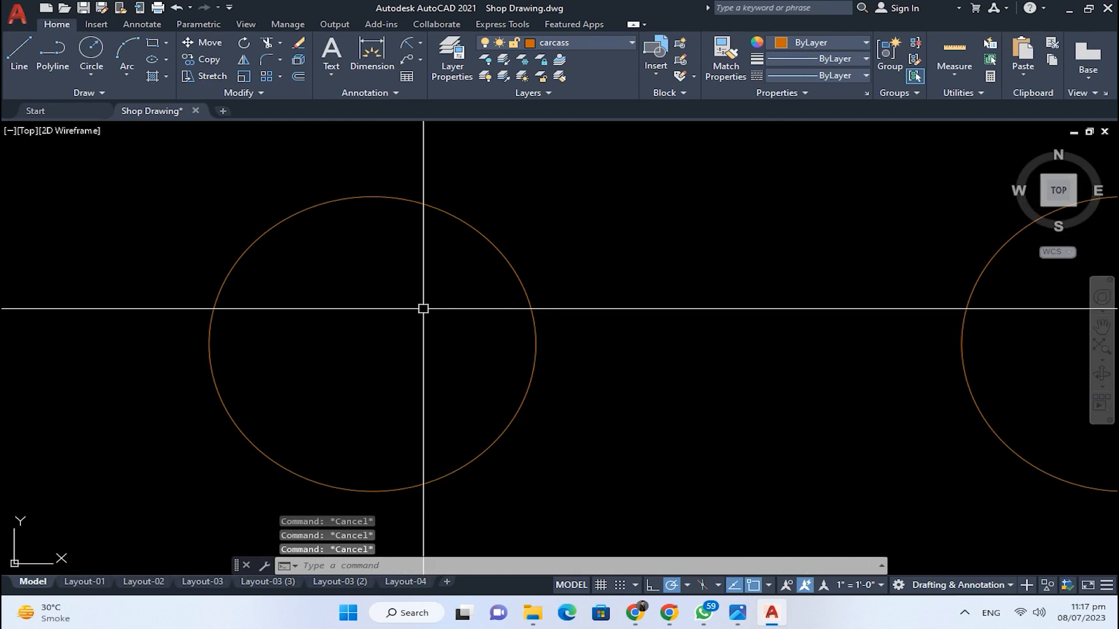
text(Pp)
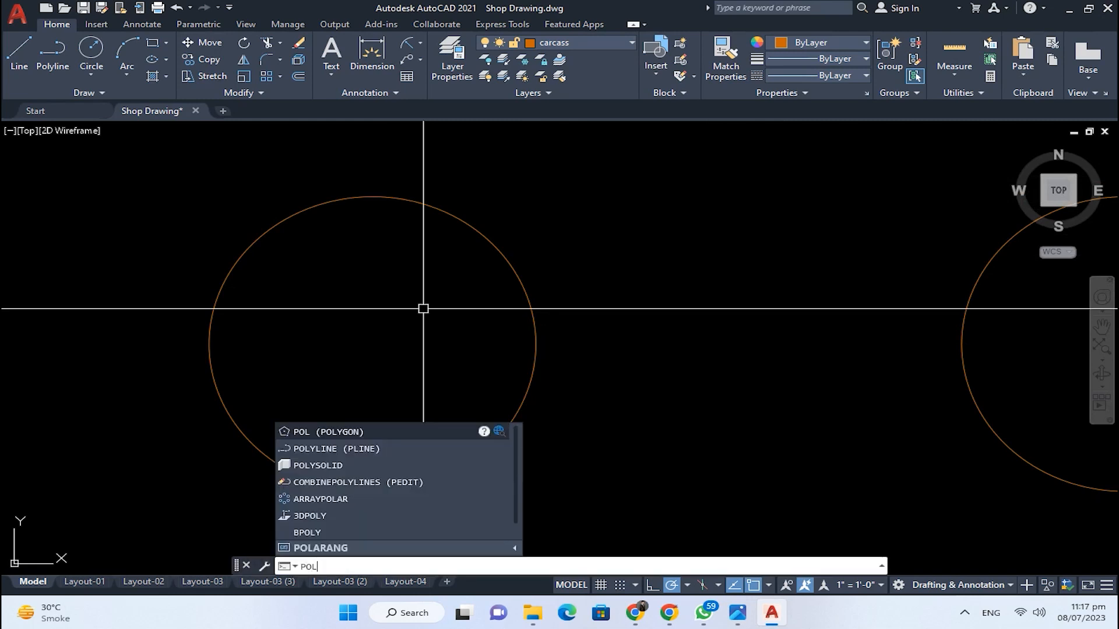
key(Return)
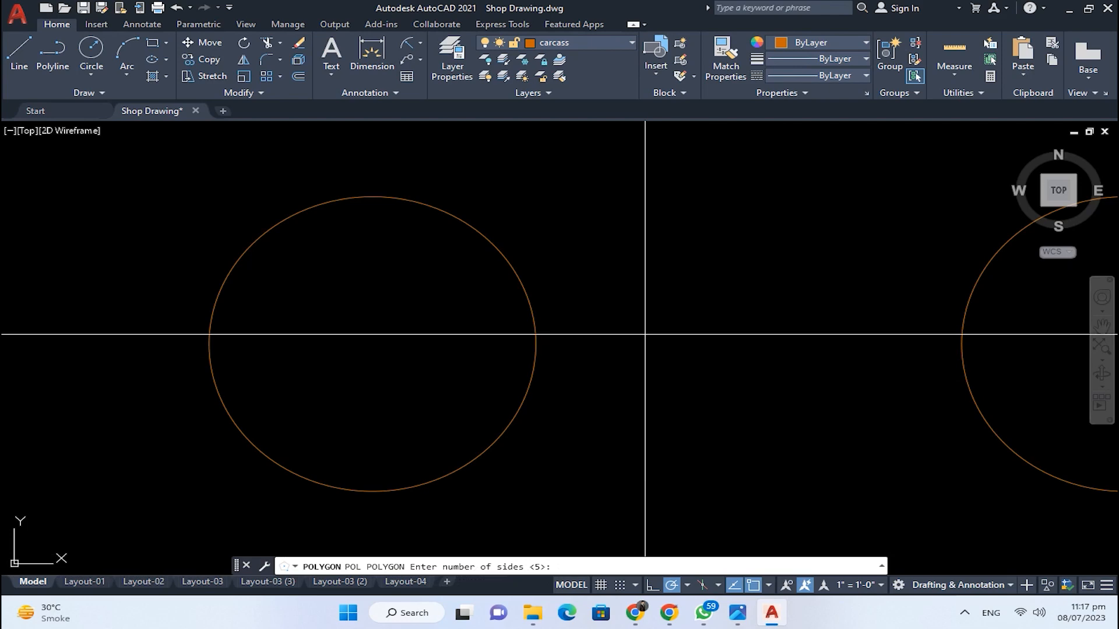
Examine the row of labelled sample polygons from triangle to decagon and compare their numbers of sides.
scroll(647, 291, down, 5)
scroll(357, 333, up, 8)
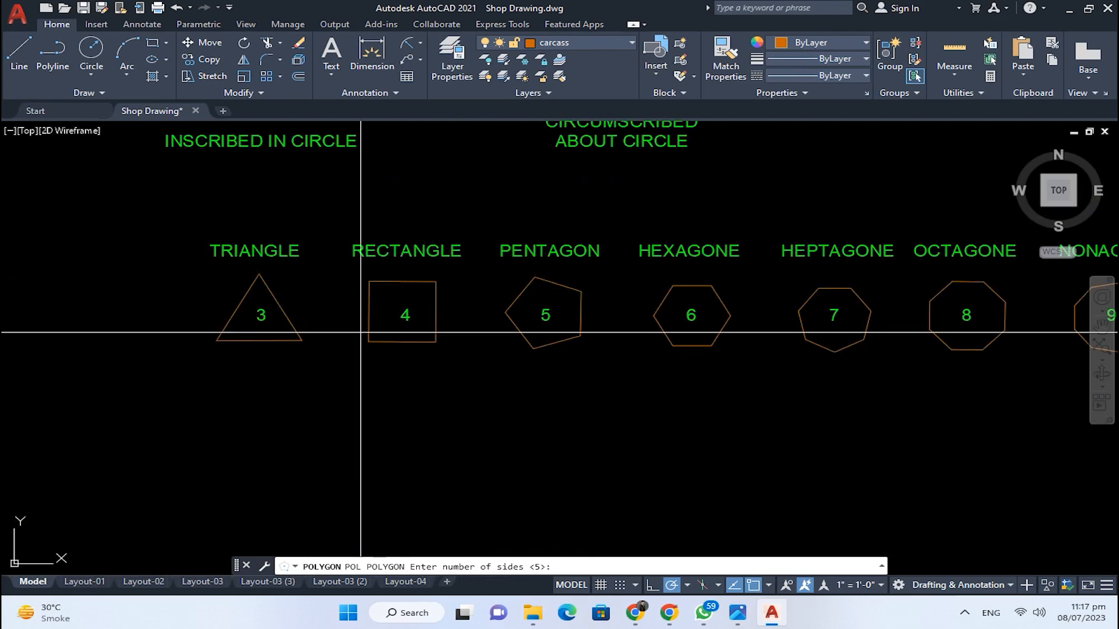
scroll(292, 309, down, 5)
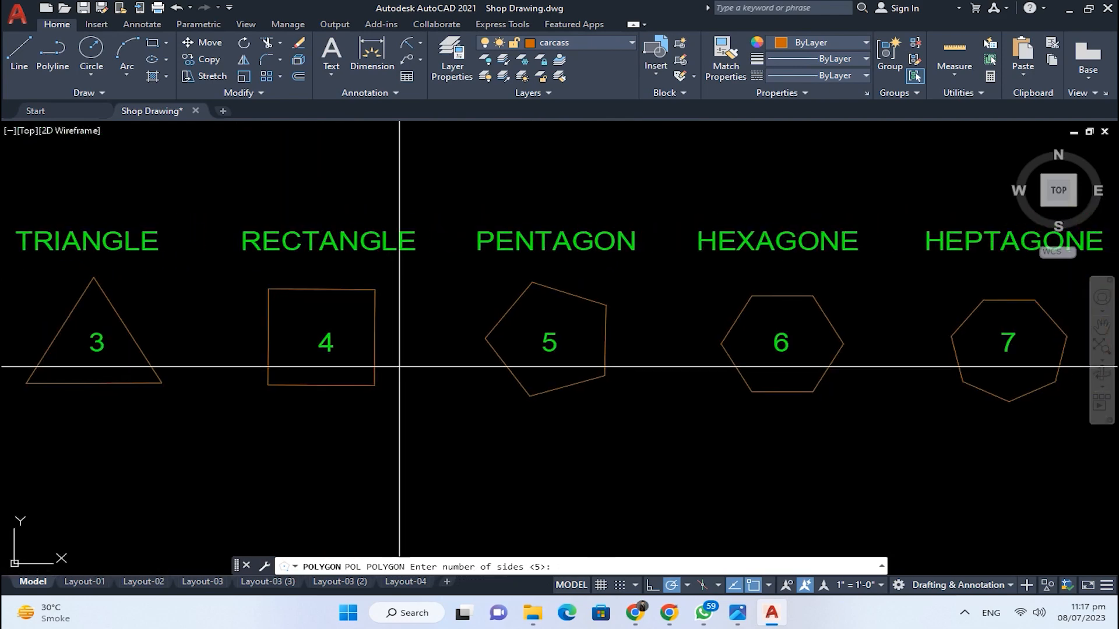
scroll(291, 361, up, 2)
middle_drag(729, 362, 300, 367)
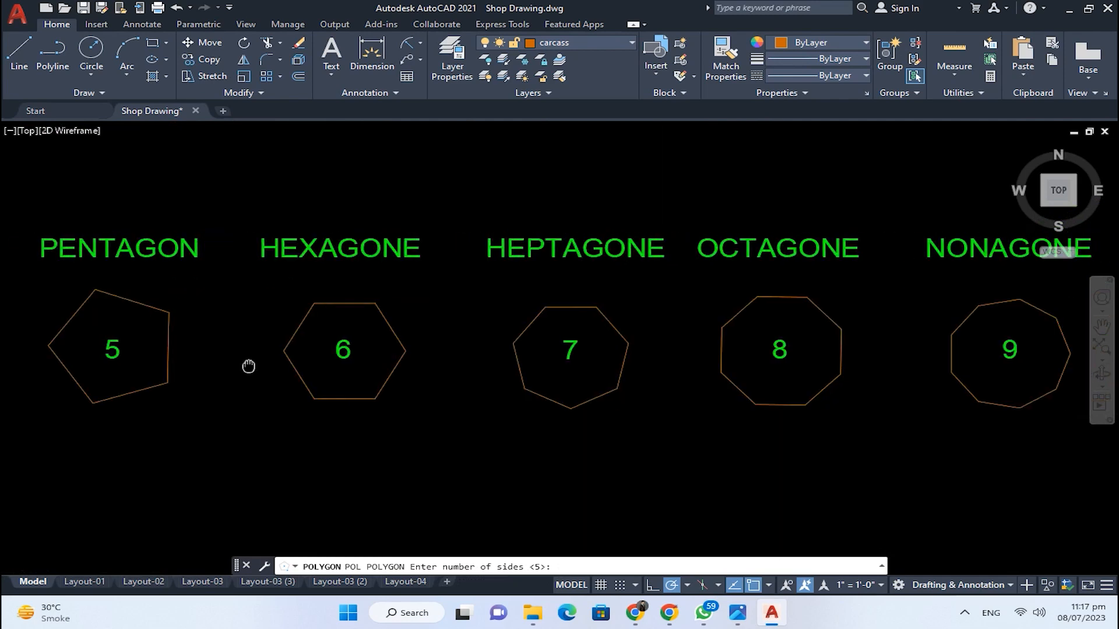
scroll(667, 328, down, 4)
scroll(892, 315, up, 4)
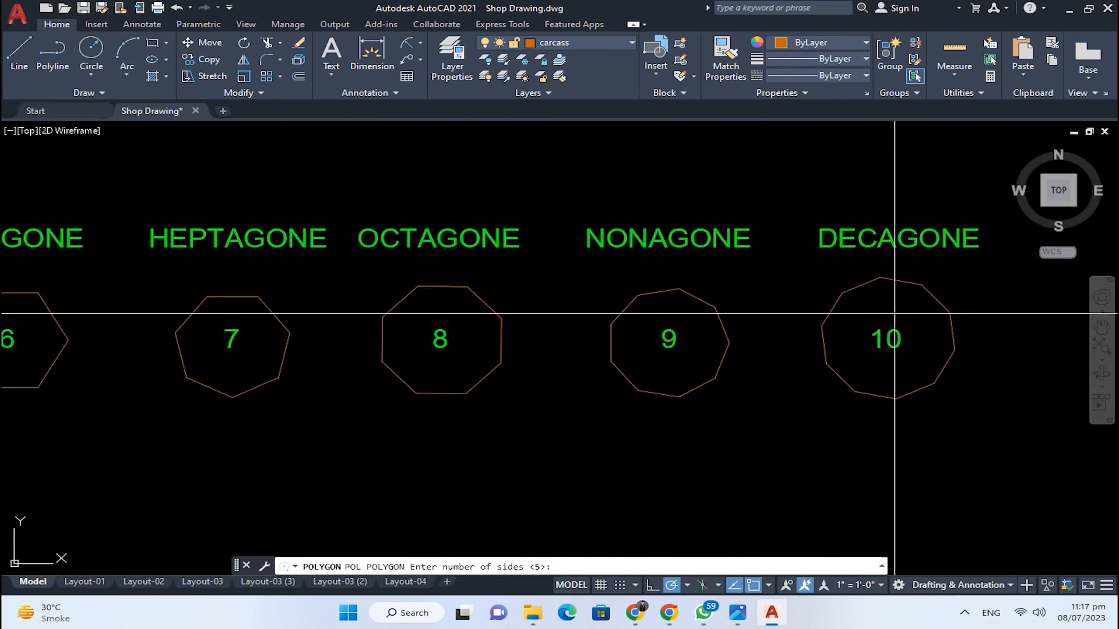
scroll(909, 291, down, 2)
scroll(927, 280, down, 5)
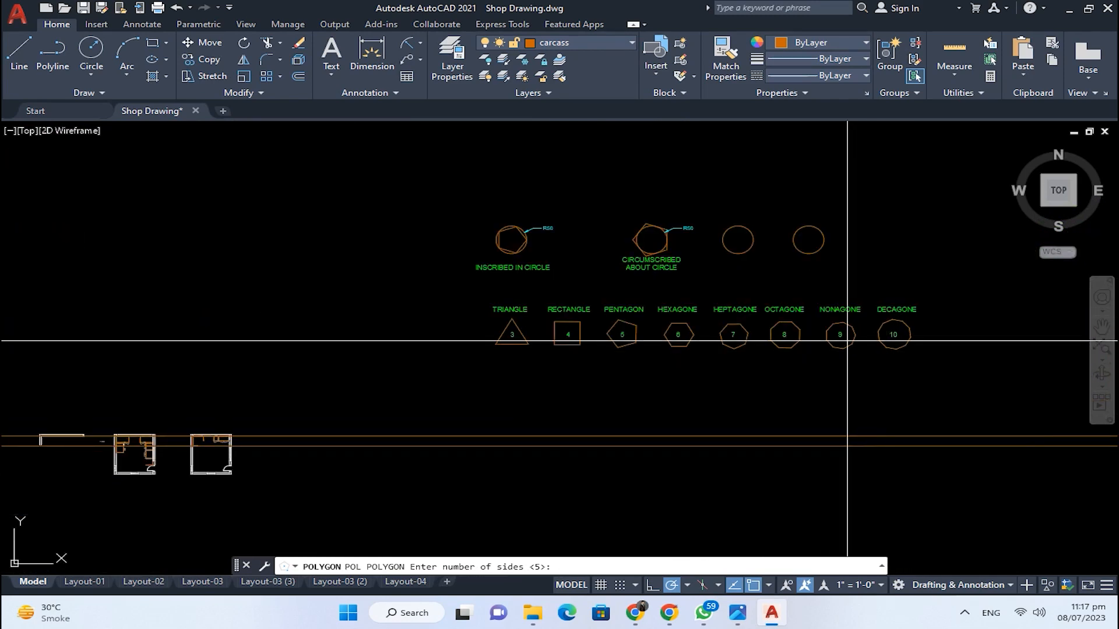
scroll(787, 318, up, 4)
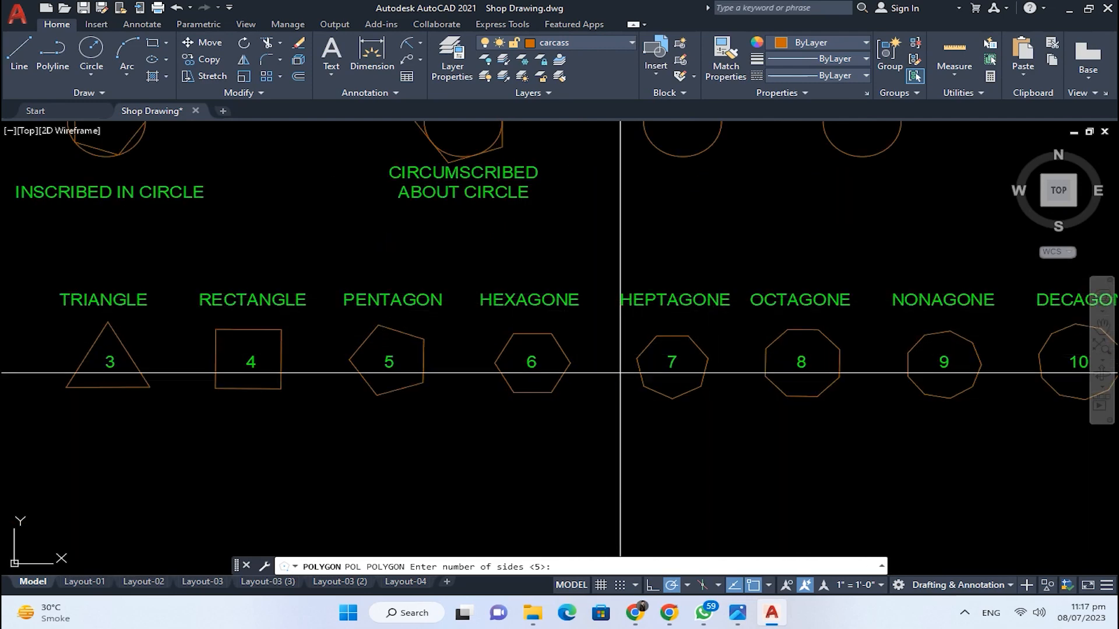
scroll(629, 372, down, 2)
scroll(482, 367, up, 4)
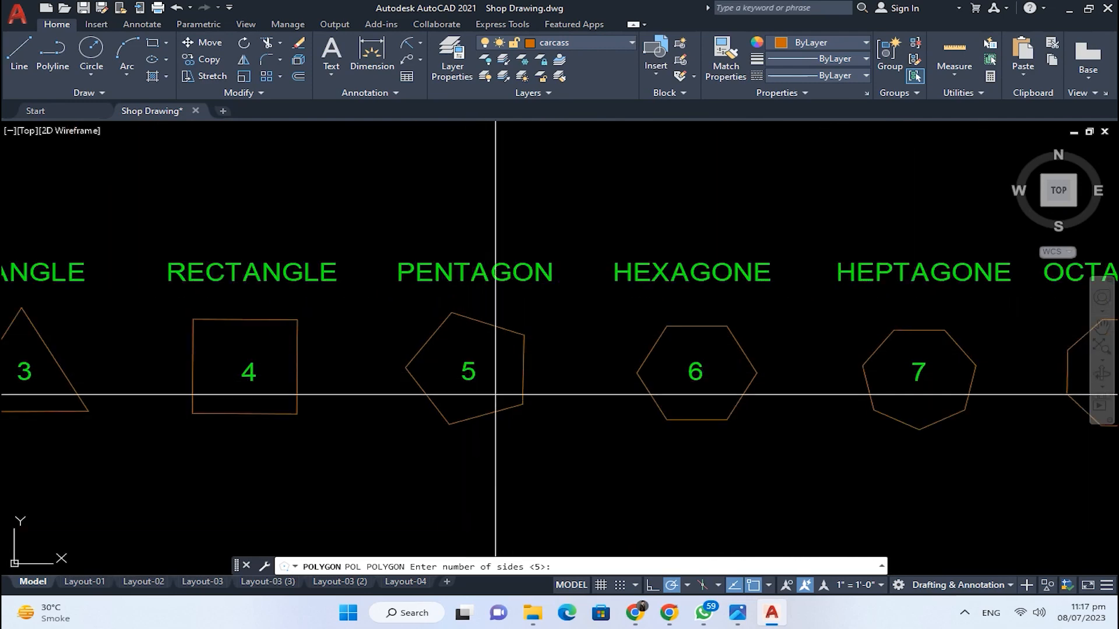
scroll(467, 373, up, 2)
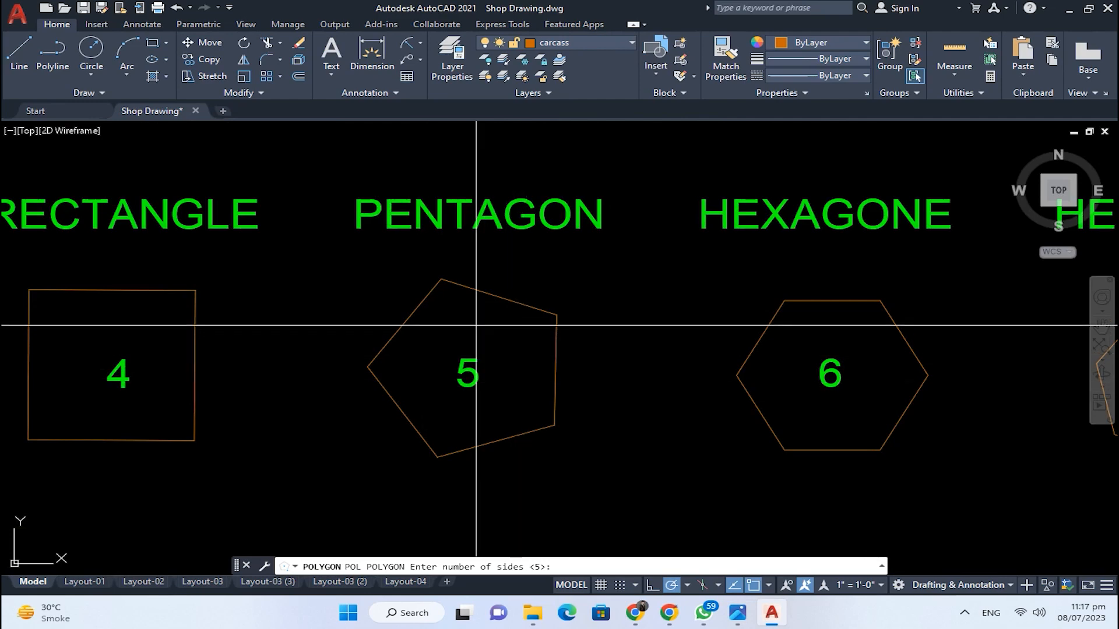
scroll(536, 427, down, 8)
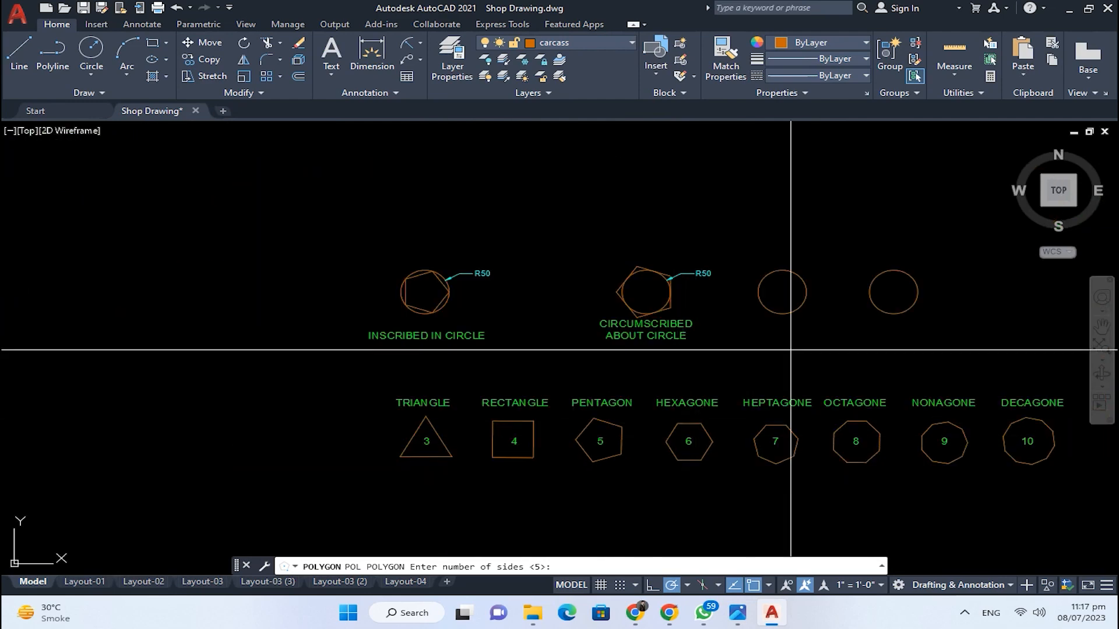
Draw a 5-sided polygon inscribed in the first empty circle, centred on the circle's centre with a radius of 50.
scroll(819, 292, up, 4)
scroll(817, 283, up, 4)
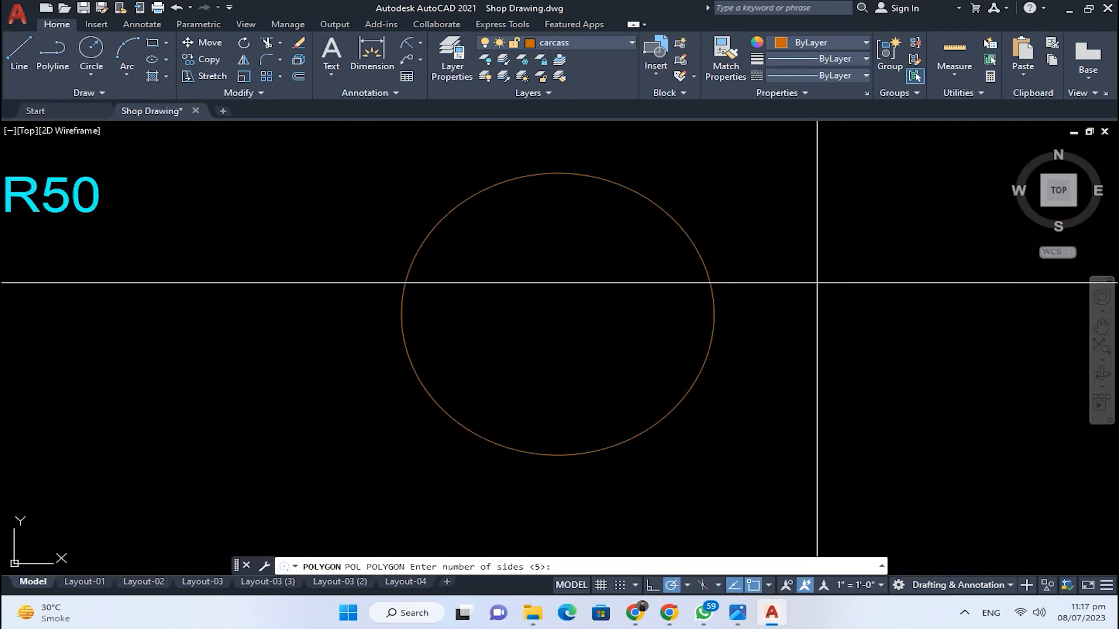
text(5)
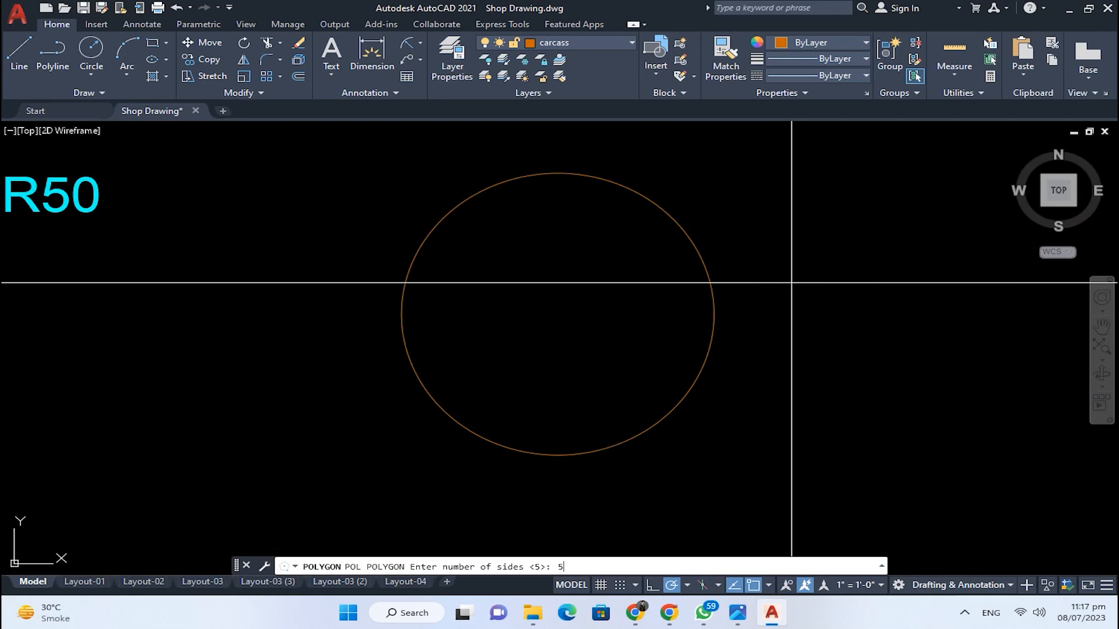
key(Return)
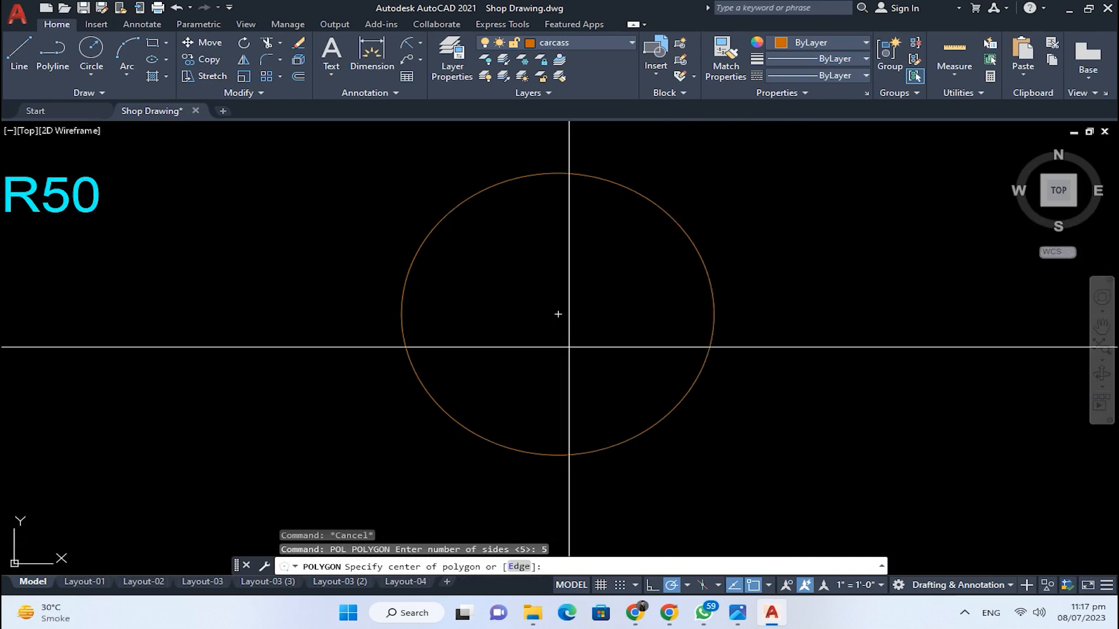
click(558, 314)
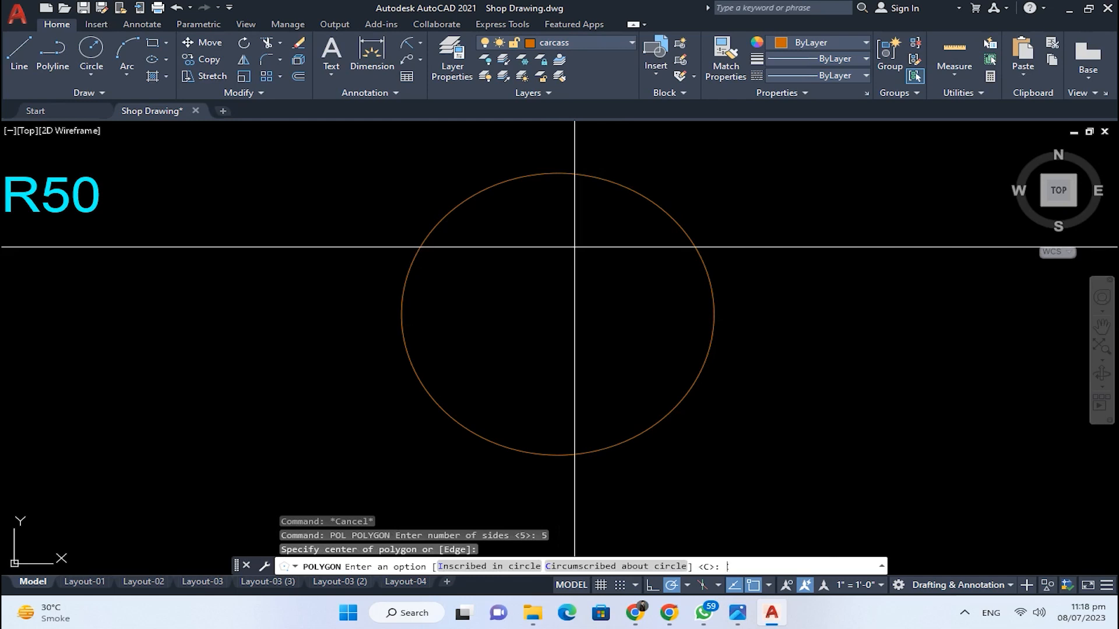
text(I)
key(Return)
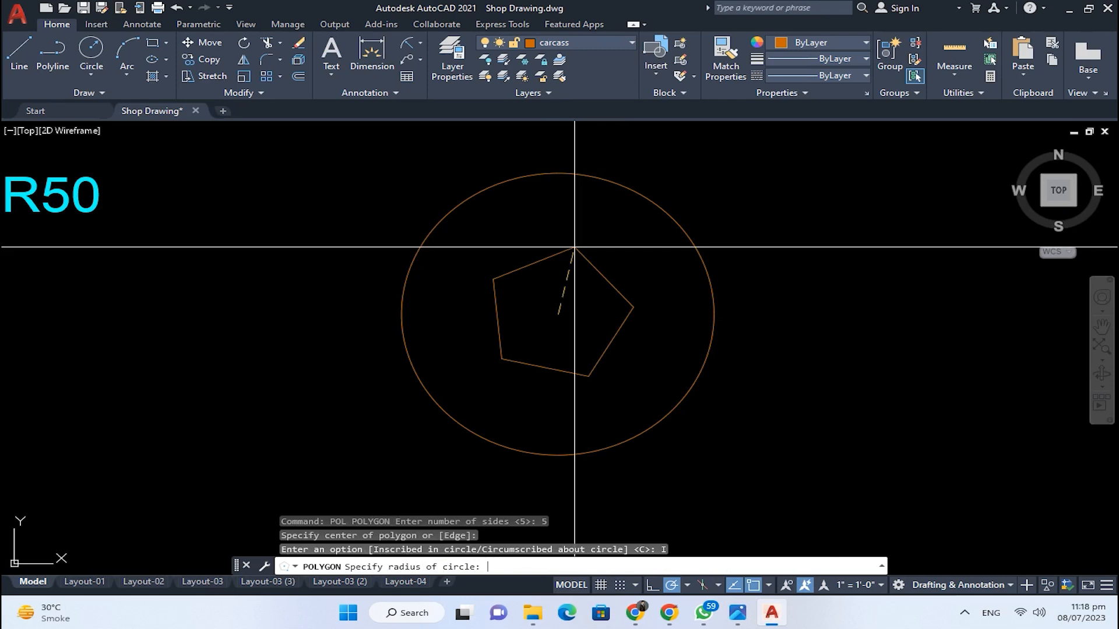
text(50)
key(Return)
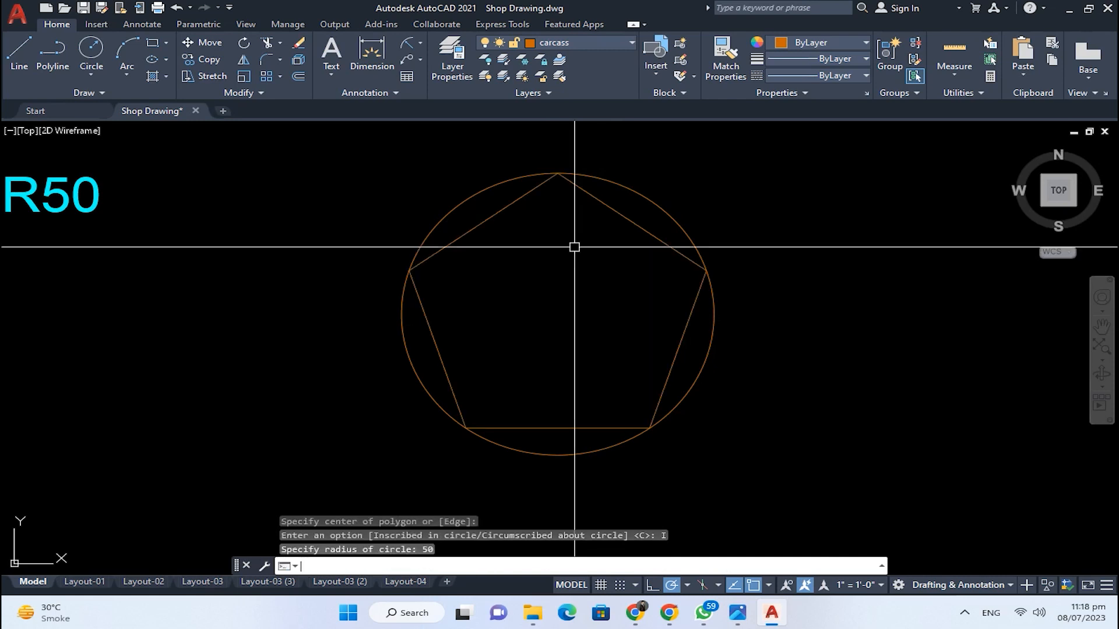
Examine how the corners of the new inscribed pentagon meet its circle.
scroll(569, 172, up, 4)
scroll(568, 188, up, 2)
scroll(532, 163, down, 5)
scroll(781, 297, up, 4)
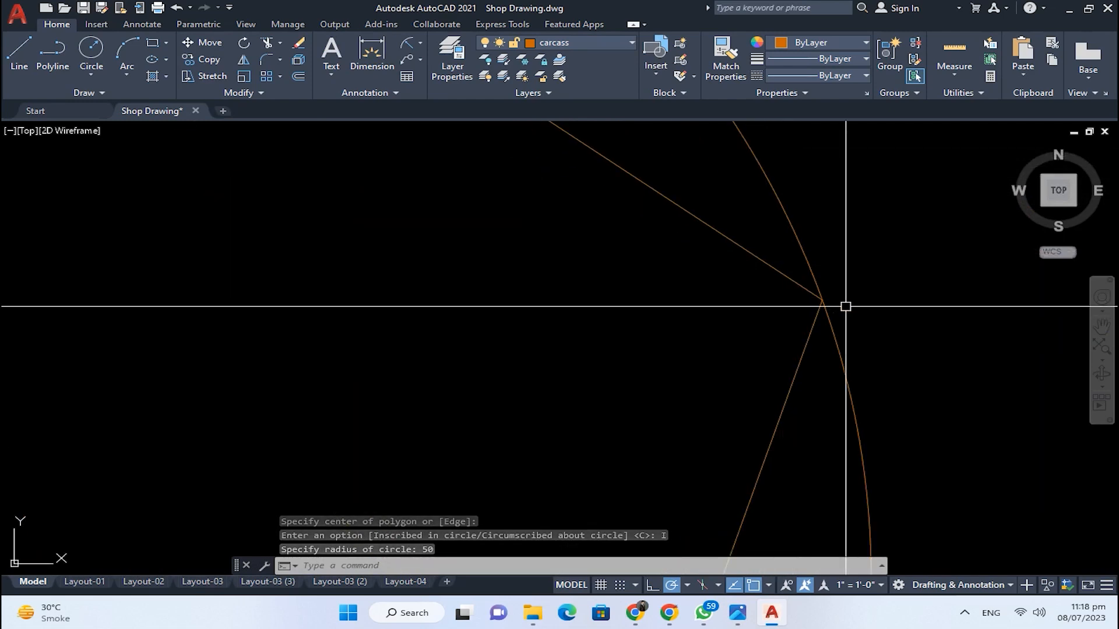
scroll(650, 312, down, 5)
scroll(612, 329, up, 4)
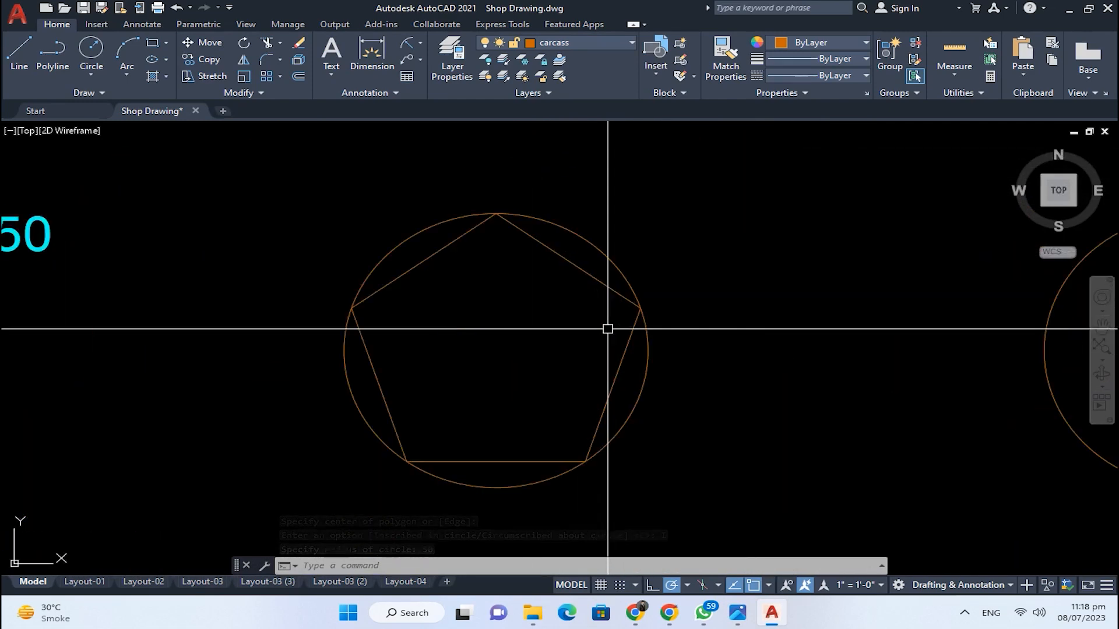
scroll(538, 261, down, 5)
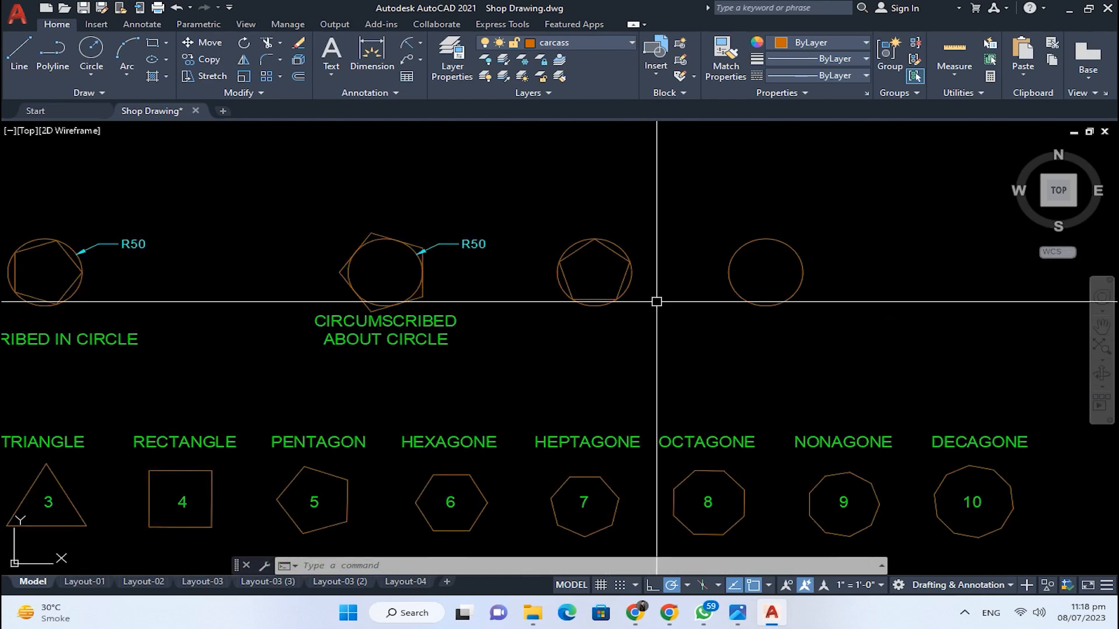
Draw a 5-sided polygon circumscribed about the remaining empty circle, centred on the circle's centre with a radius of 50.
scroll(245, 274, up, 3)
scroll(310, 282, down, 6)
scroll(314, 262, up, 10)
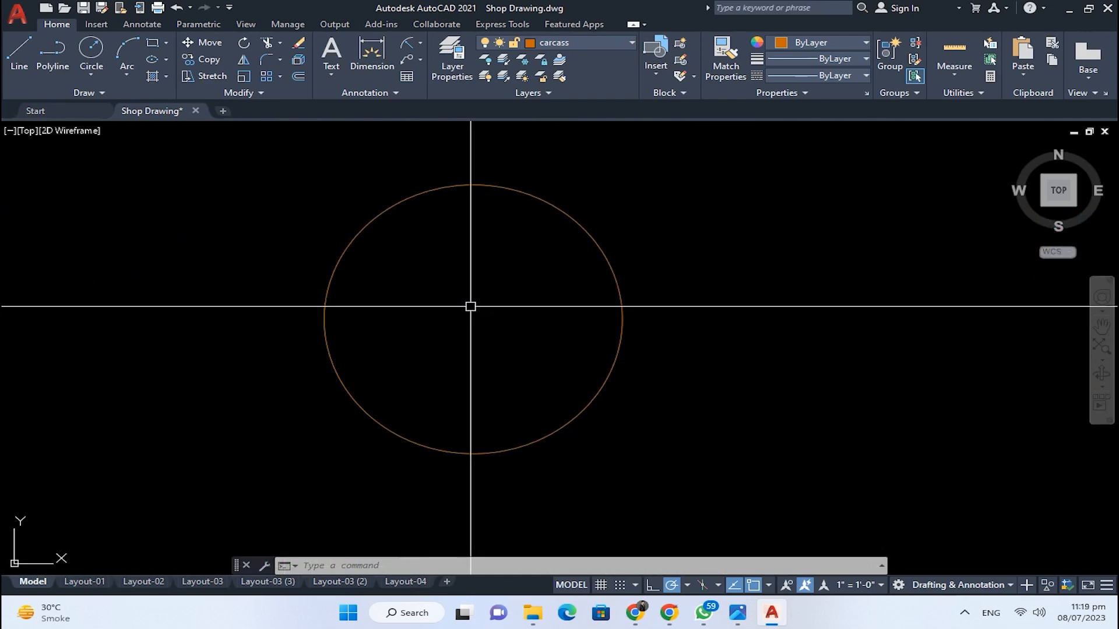
text(POL)
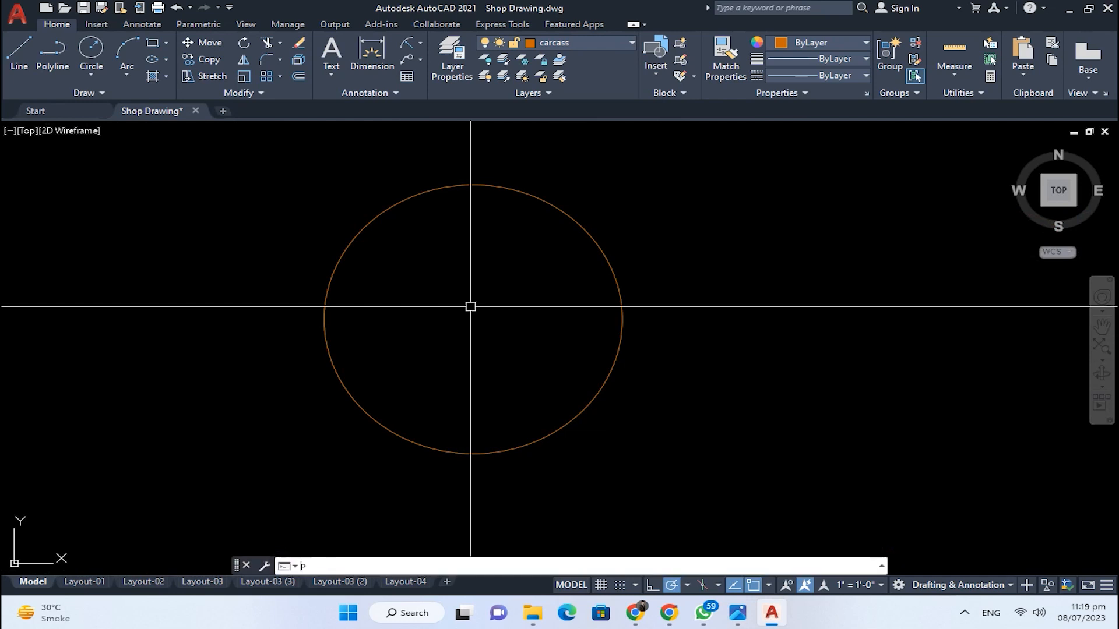
key(Return)
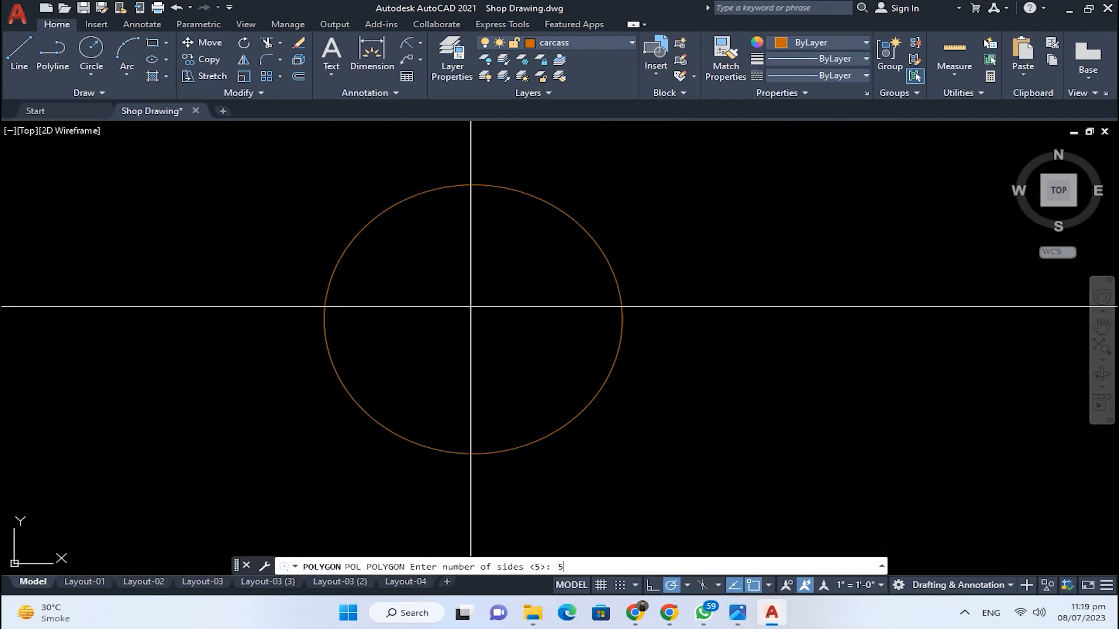
key(Return)
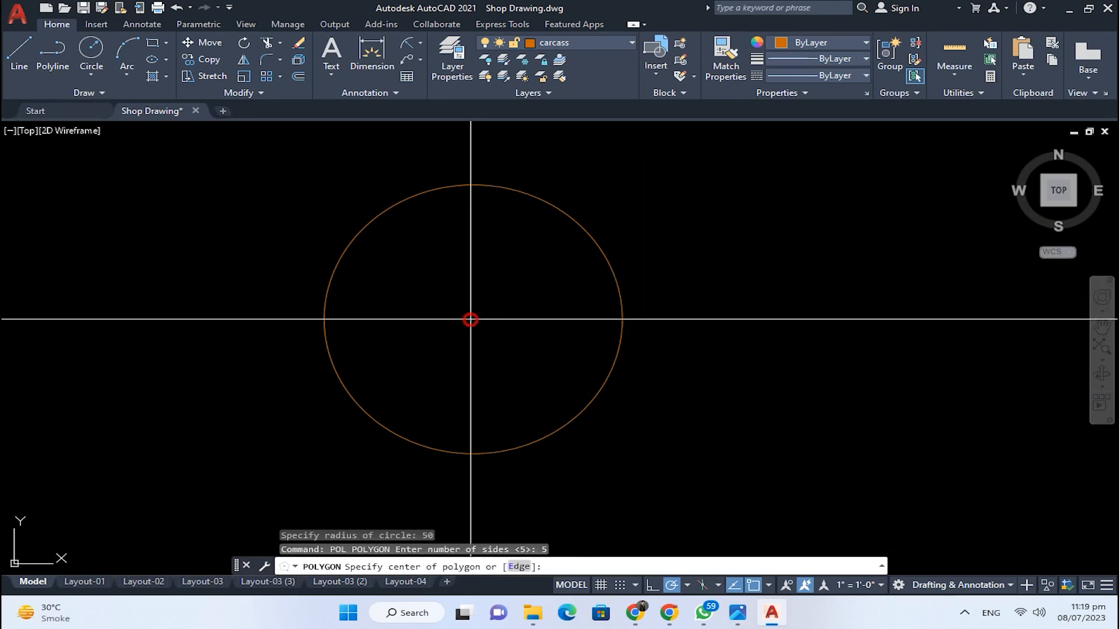
click(470, 320)
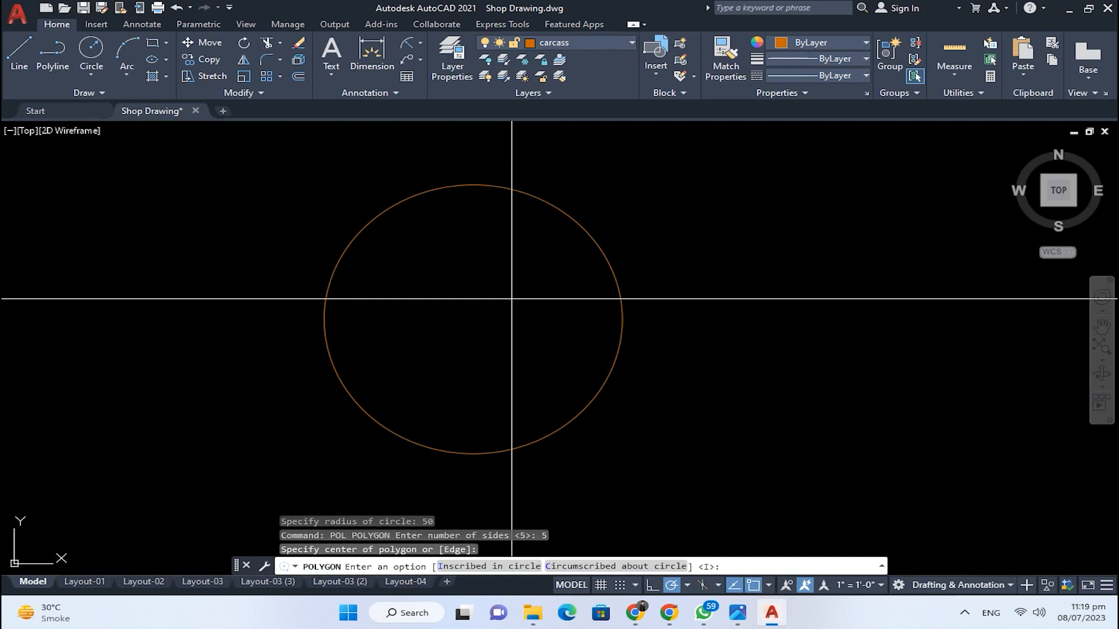
text(C)
key(Return)
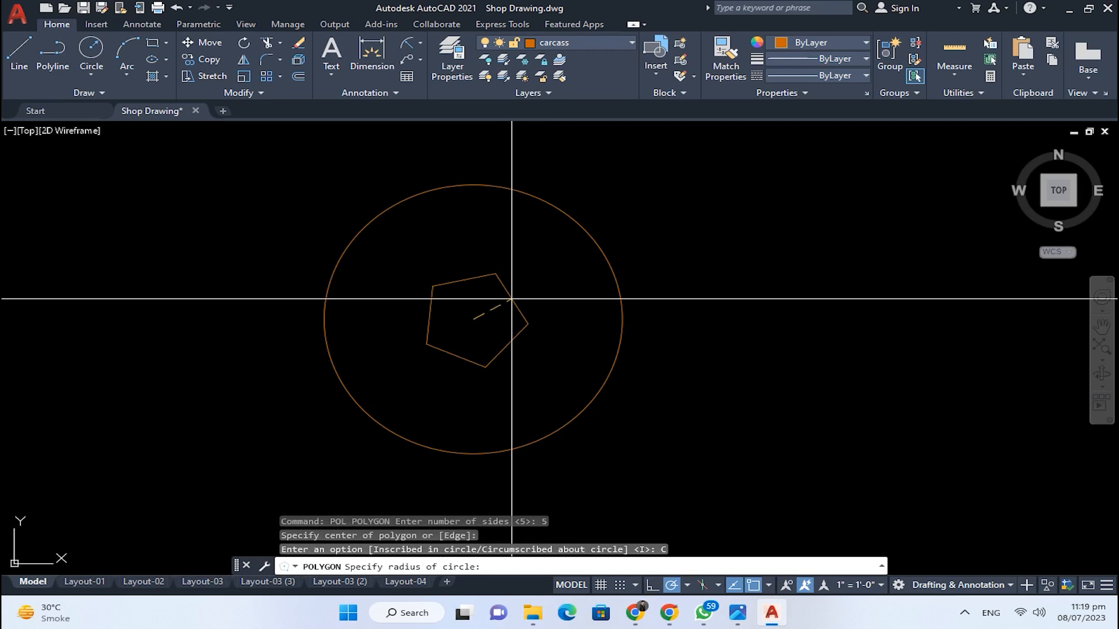
text(50)
key(Return)
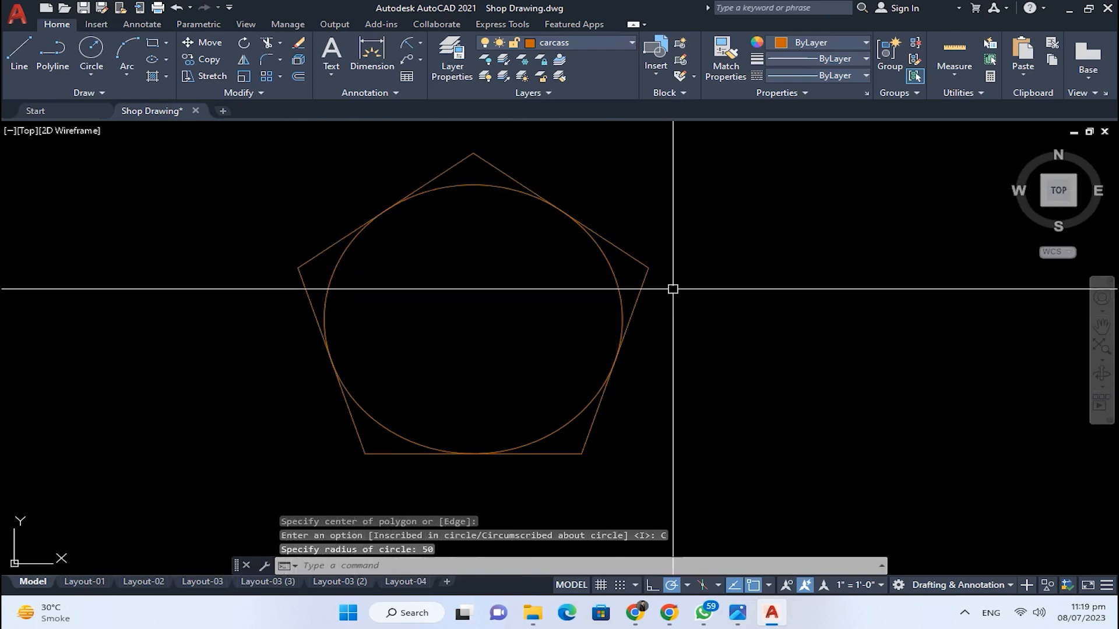
Examine the new circumscribed pentagon and compare how it and the inscribed pentagon touch their circles.
click(608, 239)
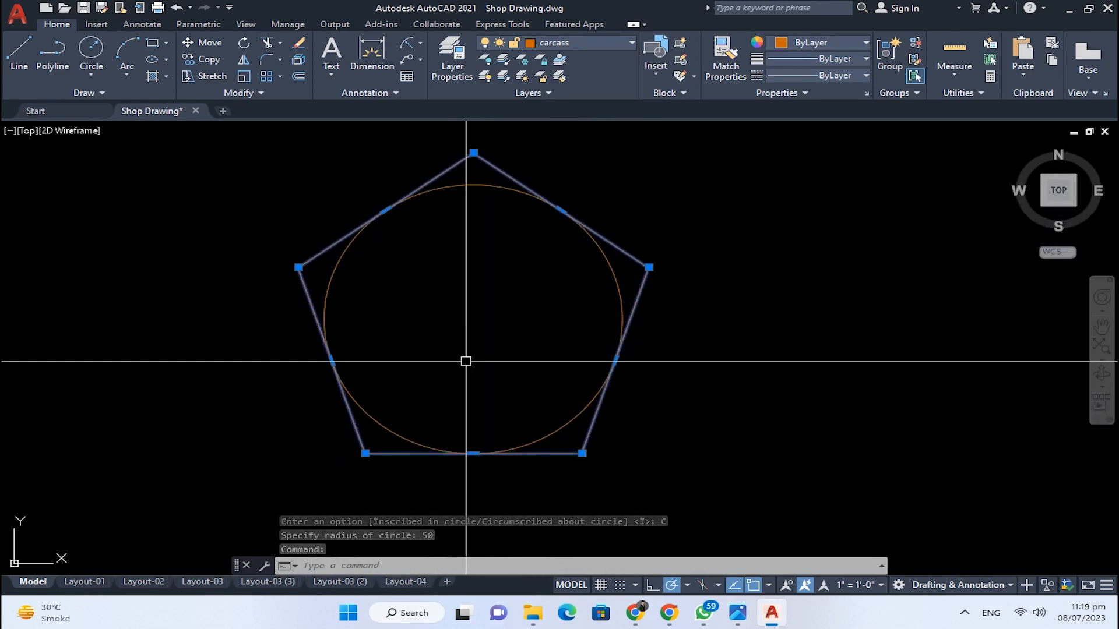
scroll(540, 313, down, 5)
scroll(325, 292, up, 7)
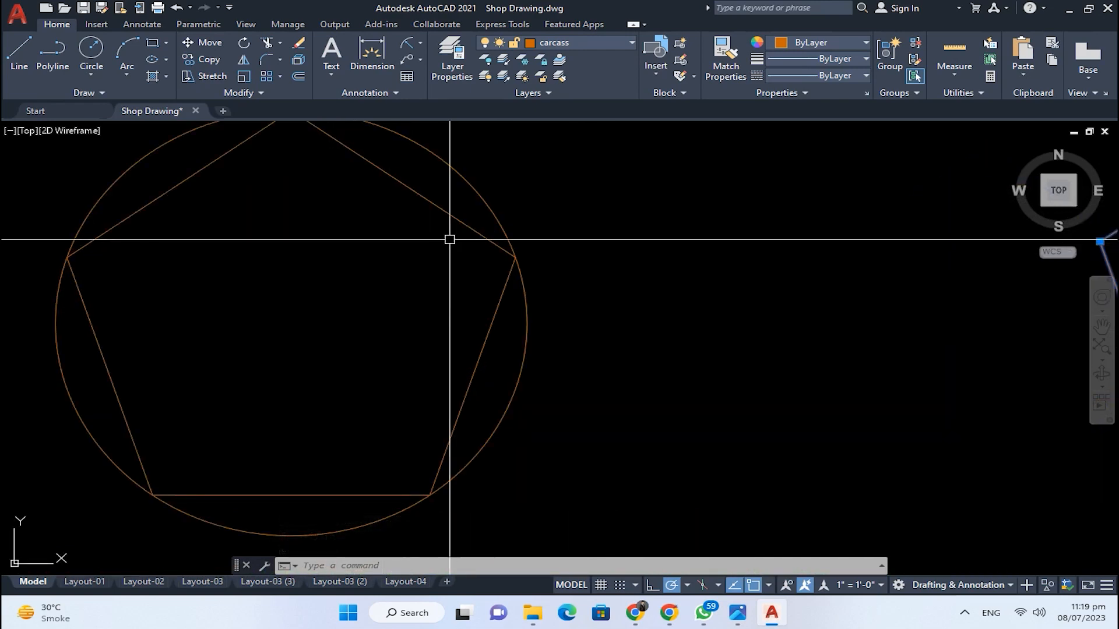
scroll(491, 283, down, 4)
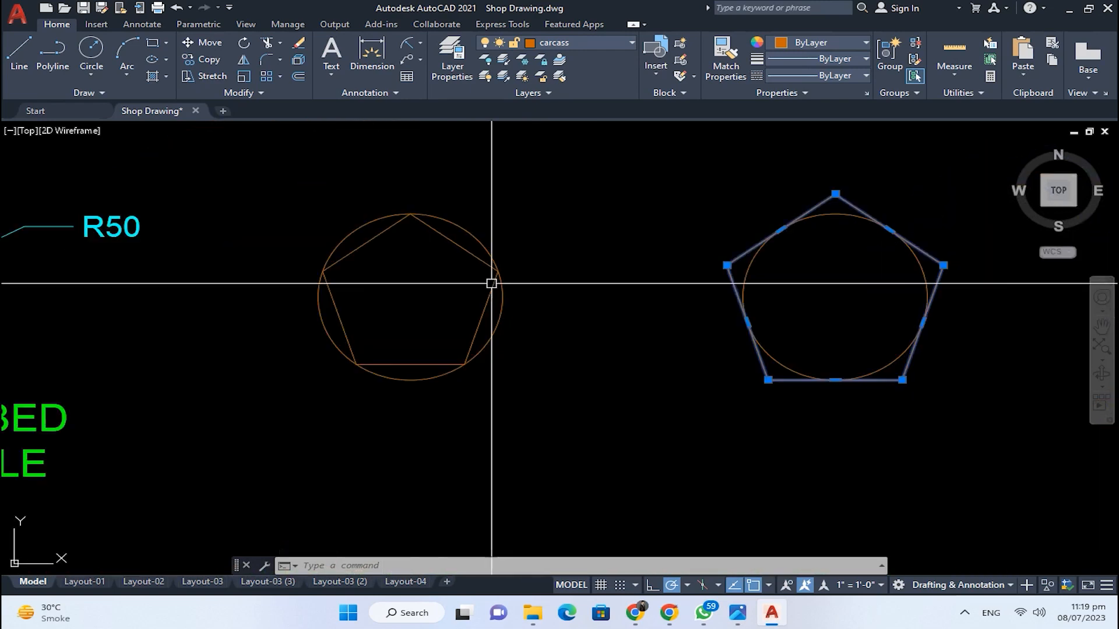
scroll(489, 235, up, 2)
scroll(583, 287, down, 2)
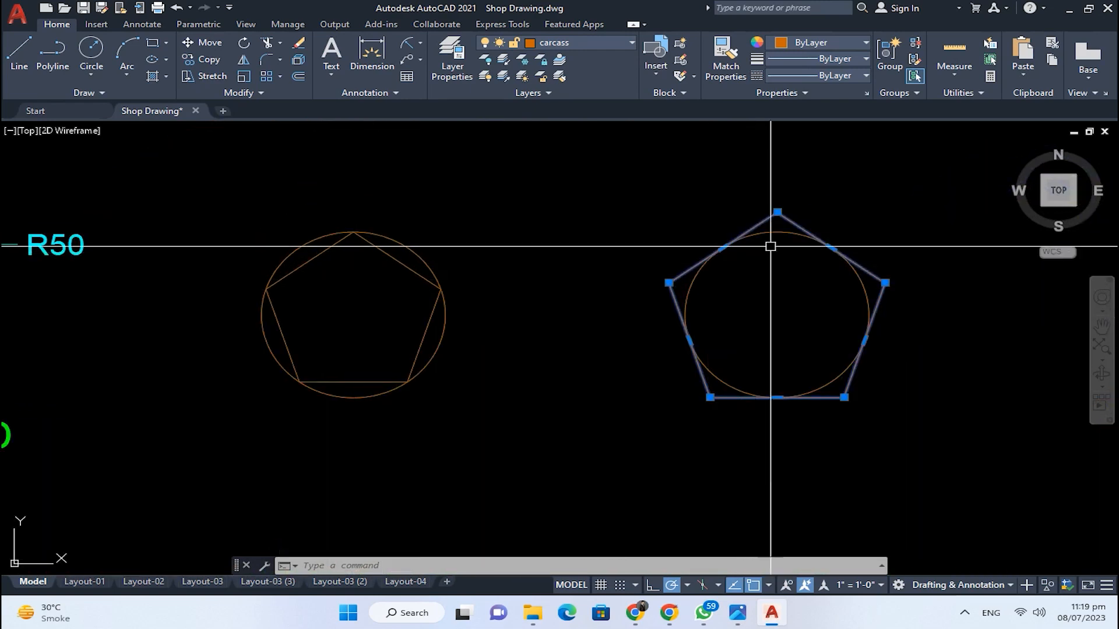
scroll(770, 246, up, 2)
scroll(774, 232, down, 2)
key(Escape)
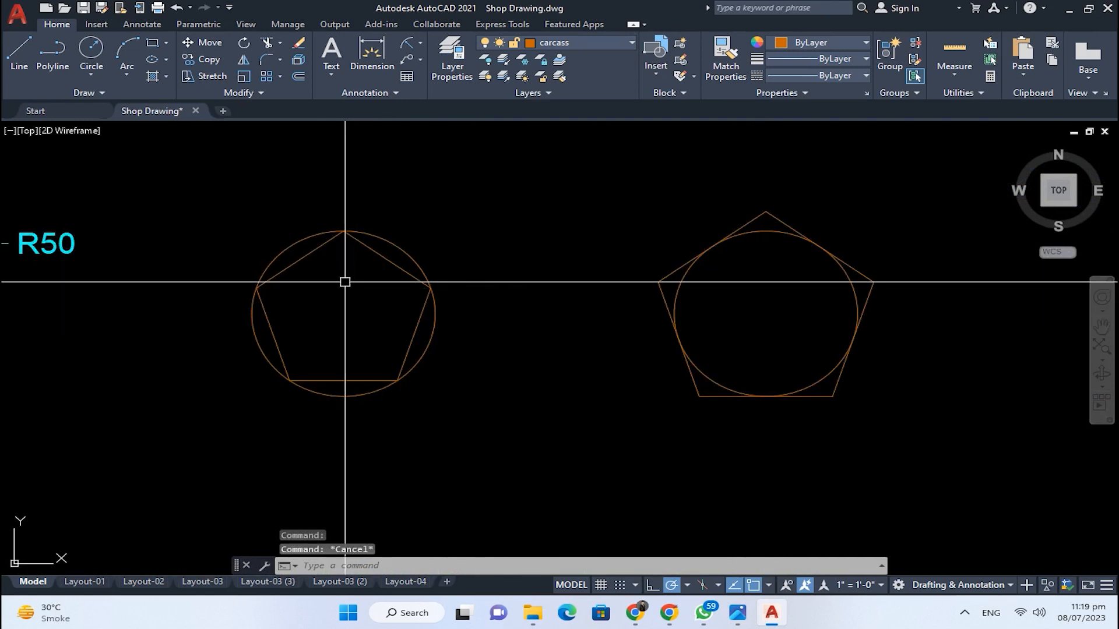
scroll(868, 254, up, 3)
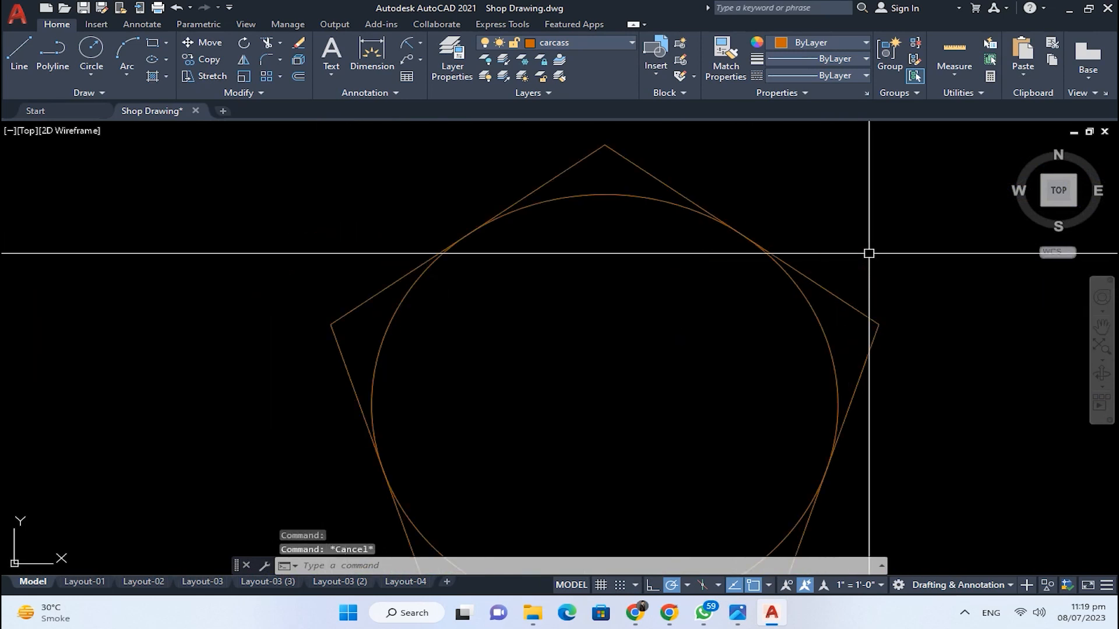
scroll(700, 231, down, 2)
key(Escape)
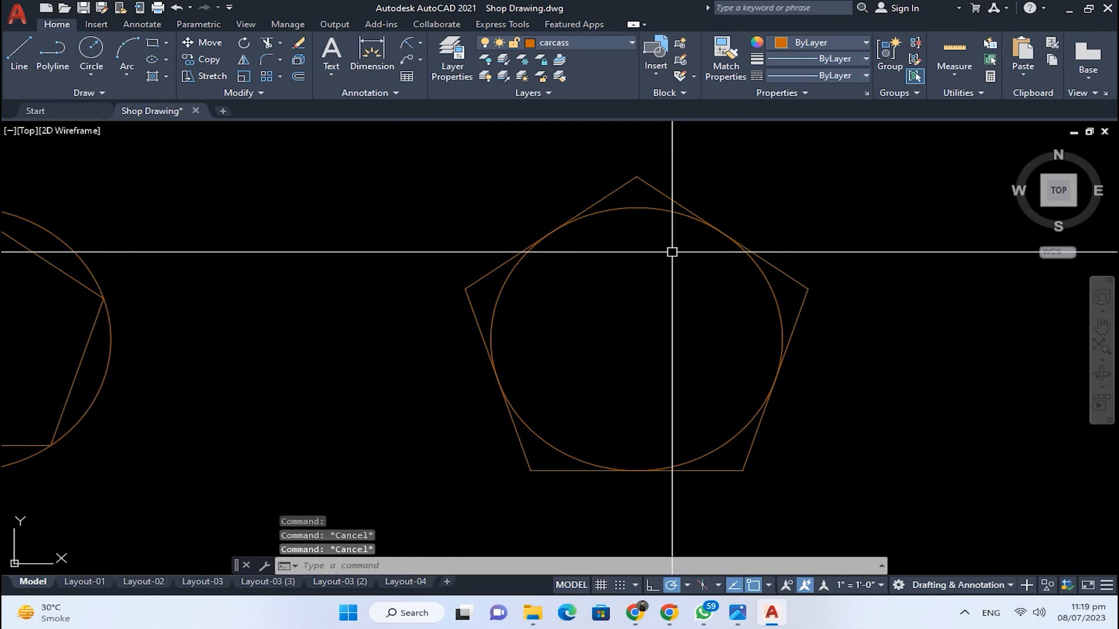
key(Escape)
scroll(672, 252, down, 3)
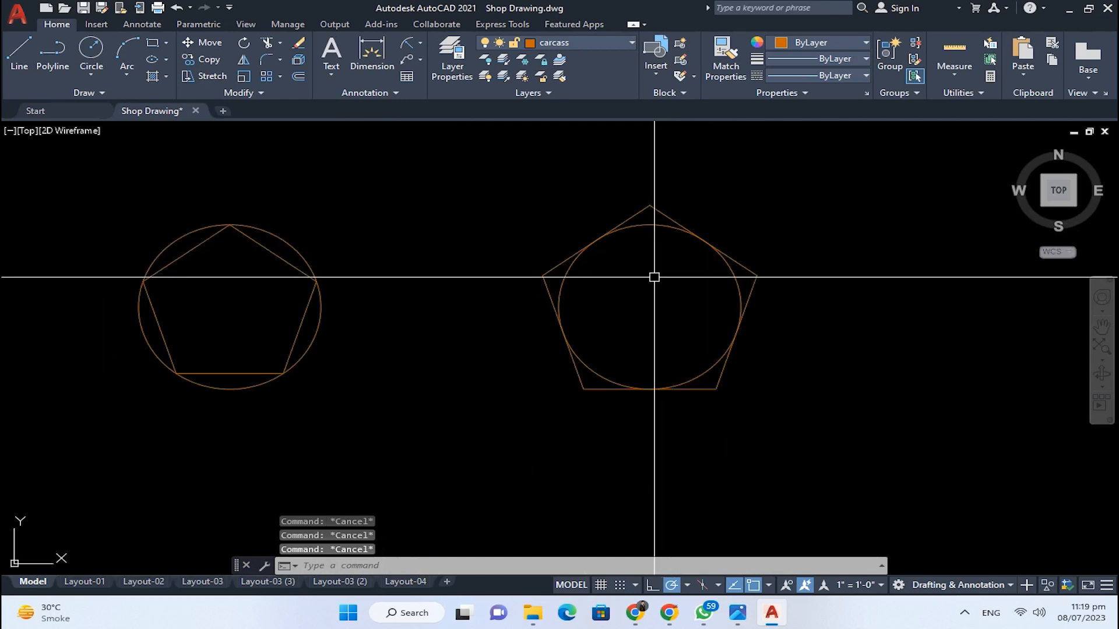